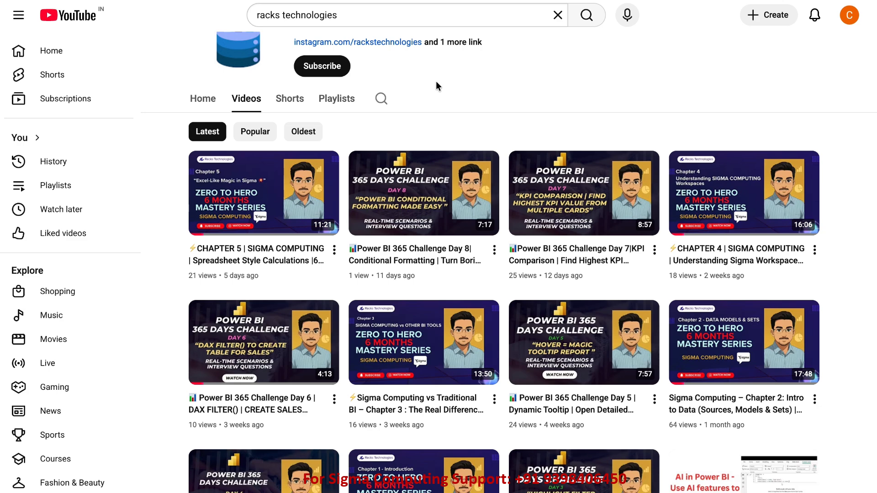
# Step: Switch to Sigma and create a new data model
pyautogui.moveTo(386, 195)
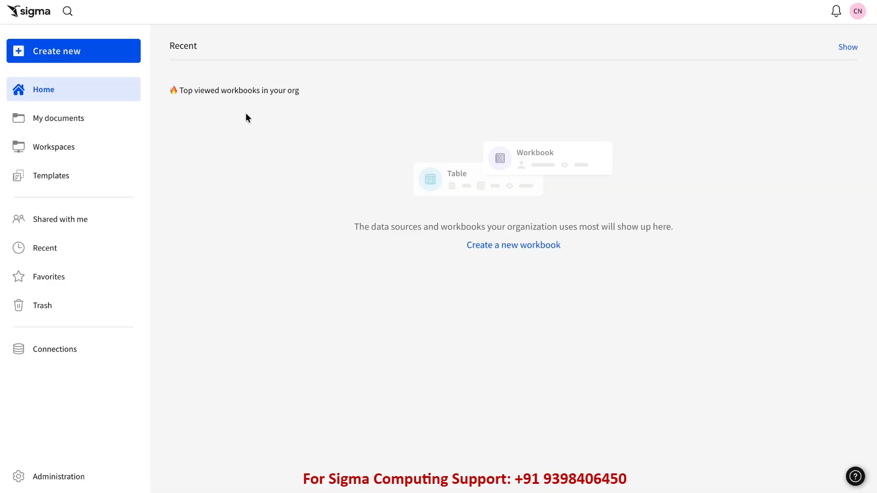
pyautogui.click(75, 58)
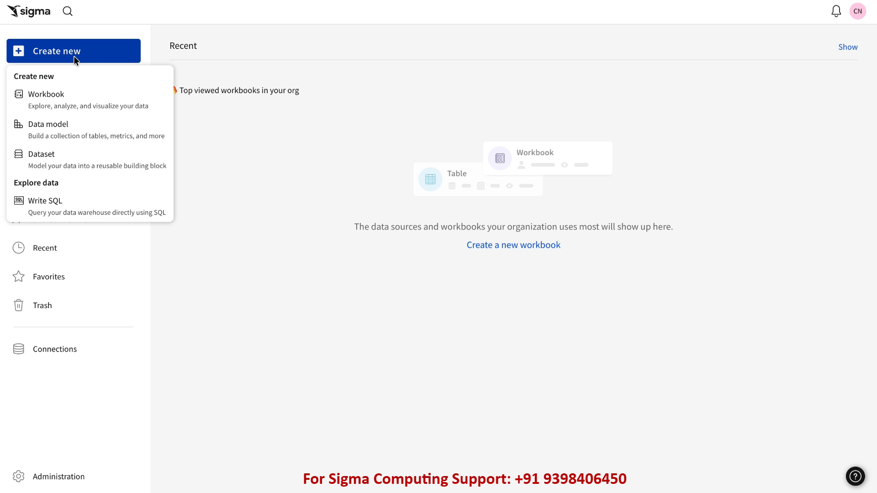
pyautogui.click(63, 129)
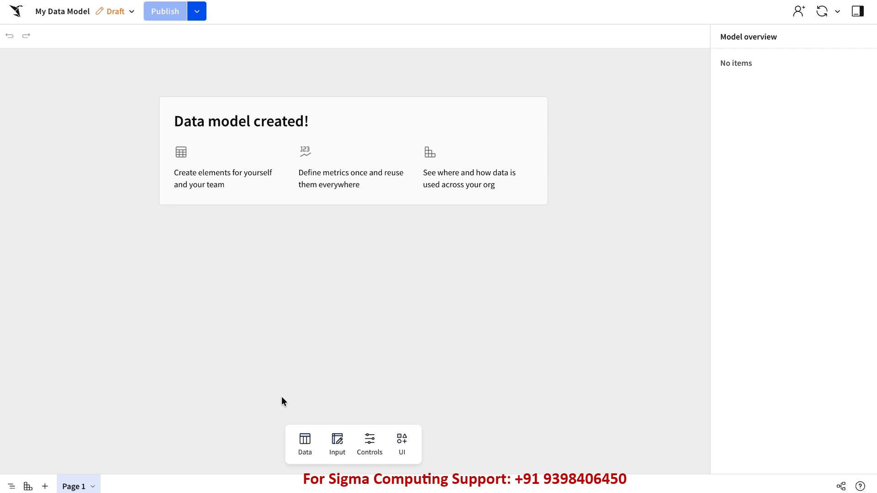
# Step: Add a table element that uses a custom SQL source on the Sigma Sample Database connection
pyautogui.moveTo(305, 447)
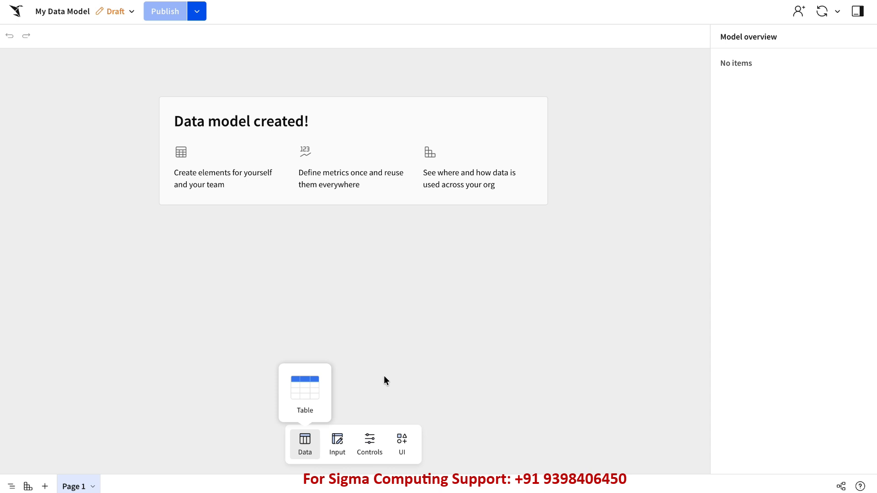
pyautogui.click(304, 389)
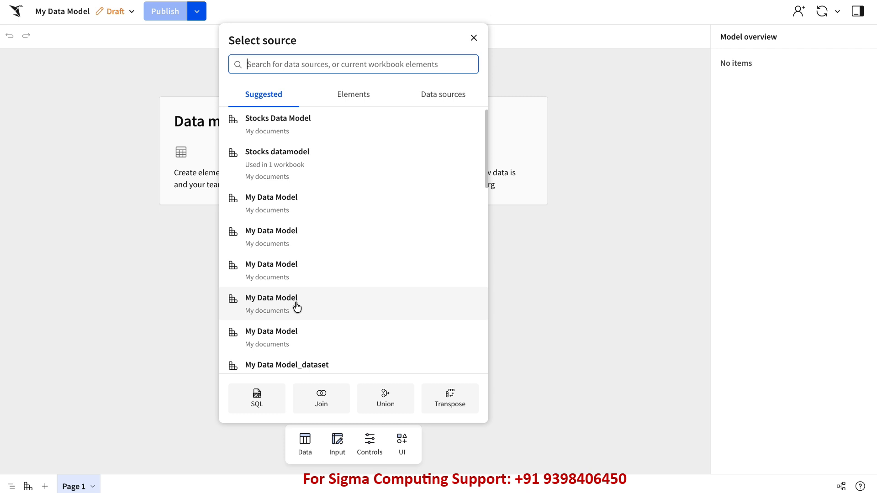
pyautogui.click(258, 398)
pyautogui.scroll(-1, 299, 337)
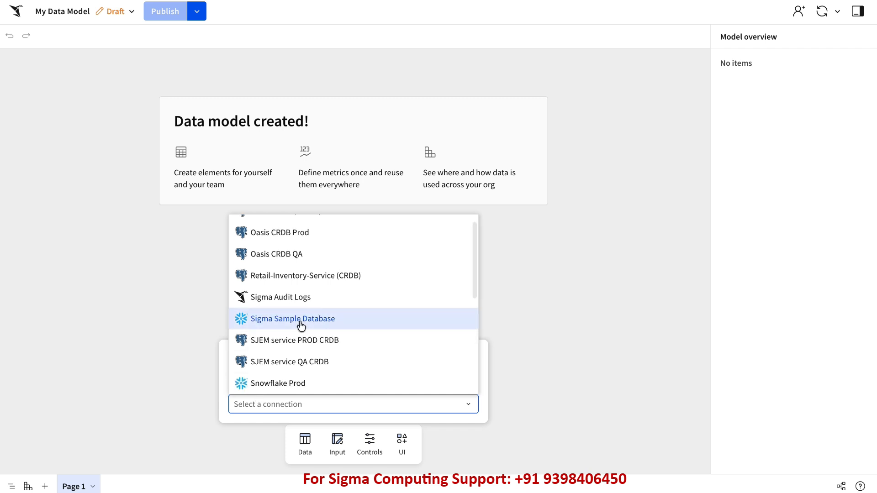
pyautogui.click(299, 320)
pyautogui.click(127, 89)
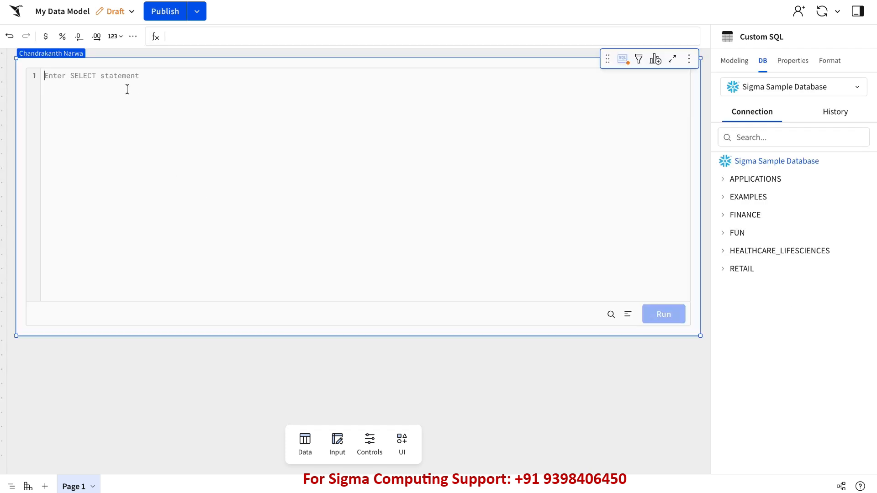
pyautogui.write('Daily Stocks Model_training')
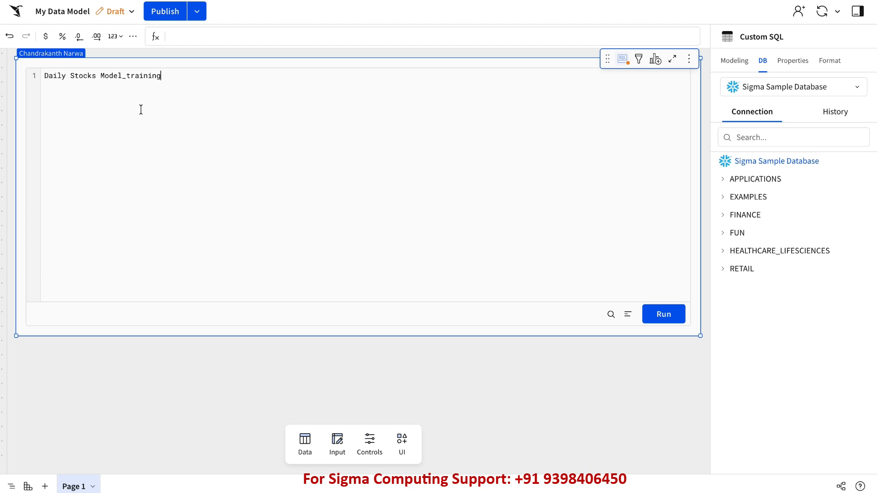
pyautogui.click(171, 78)
pyautogui.moveTo(170, 78); pyautogui.dragTo(37, 76)
pyautogui.hotkey('ctrl', 'c')
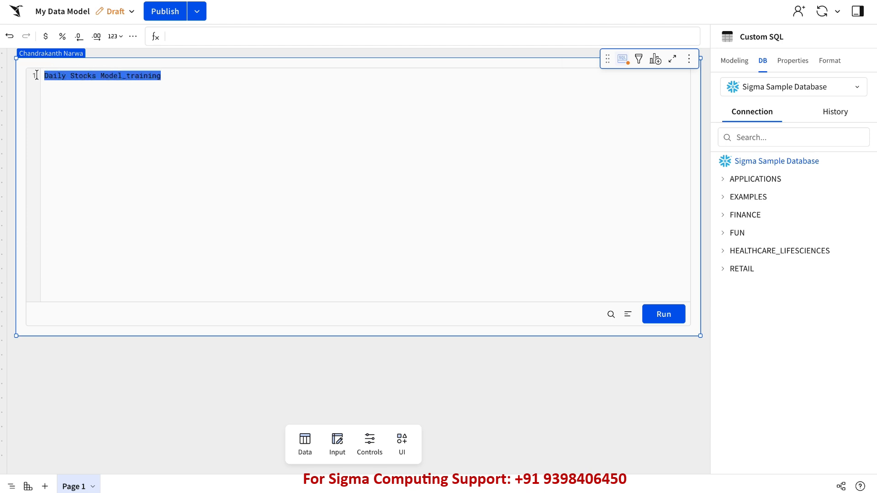
pyautogui.press('BackSpace')
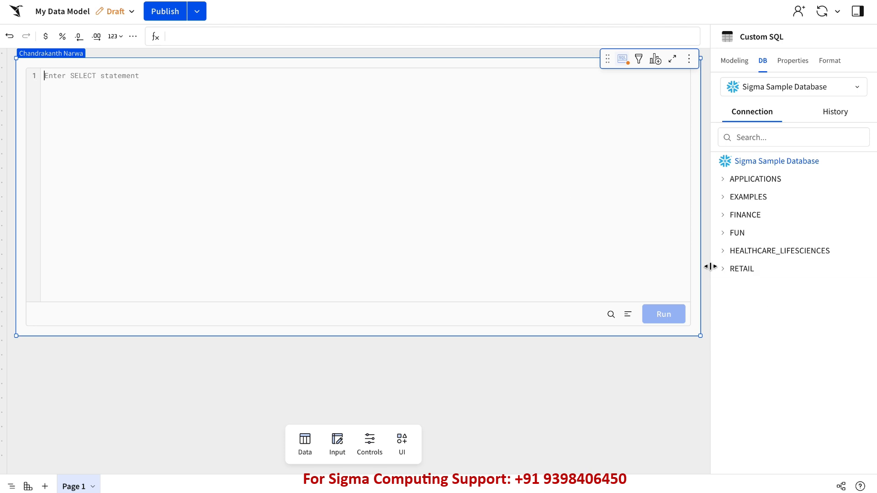
# Step: Insert the name of the DAILY_STOCK_PRICES table from the EXAMPLES database's STOCKS schema into the SQL editor
pyautogui.click(723, 197)
pyautogui.scroll(-3, 792, 319)
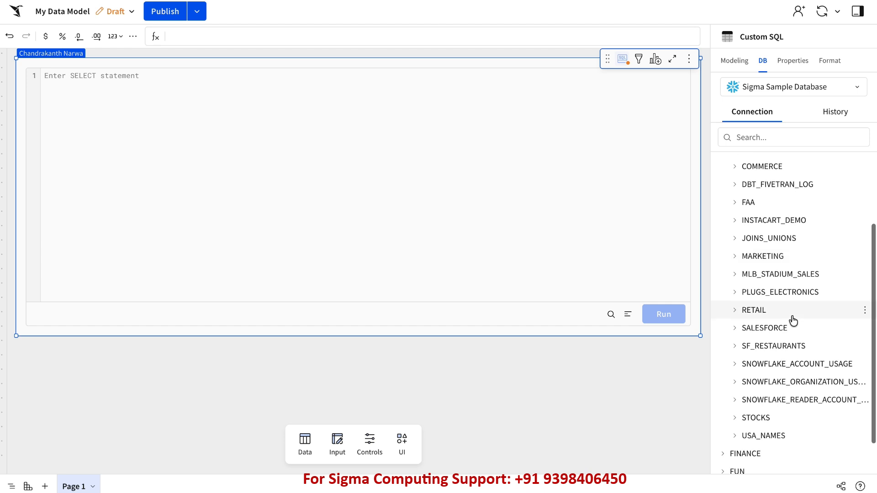
pyautogui.click(735, 399)
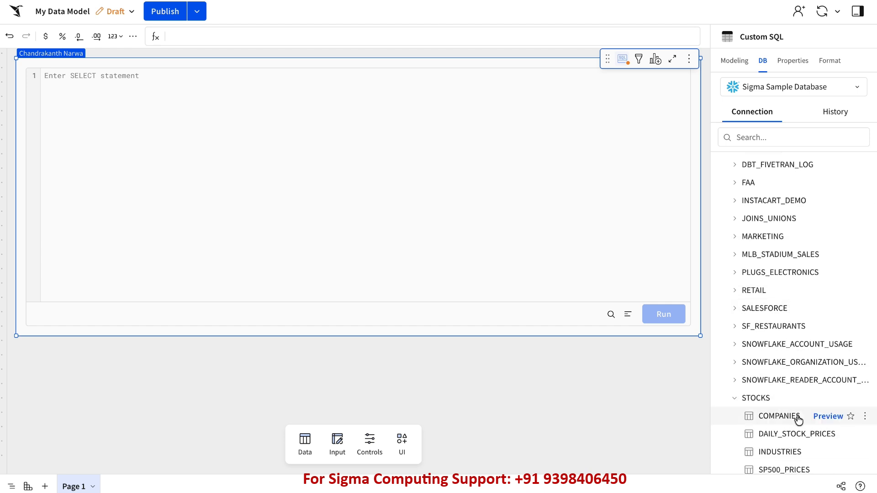
pyautogui.scroll(-1, 804, 413)
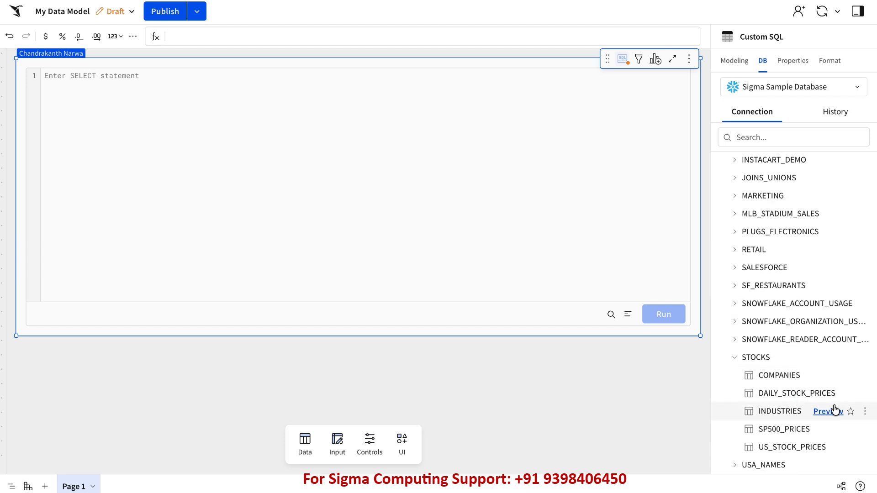
pyautogui.click(864, 393)
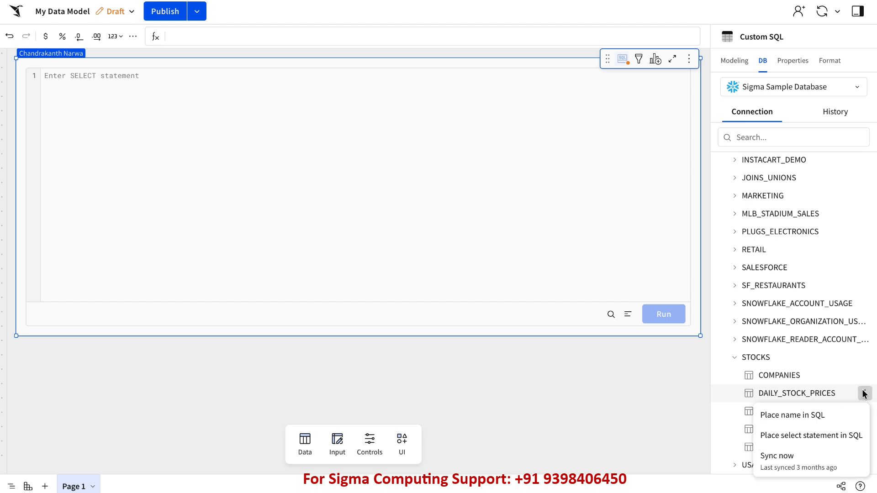
pyautogui.click(663, 400)
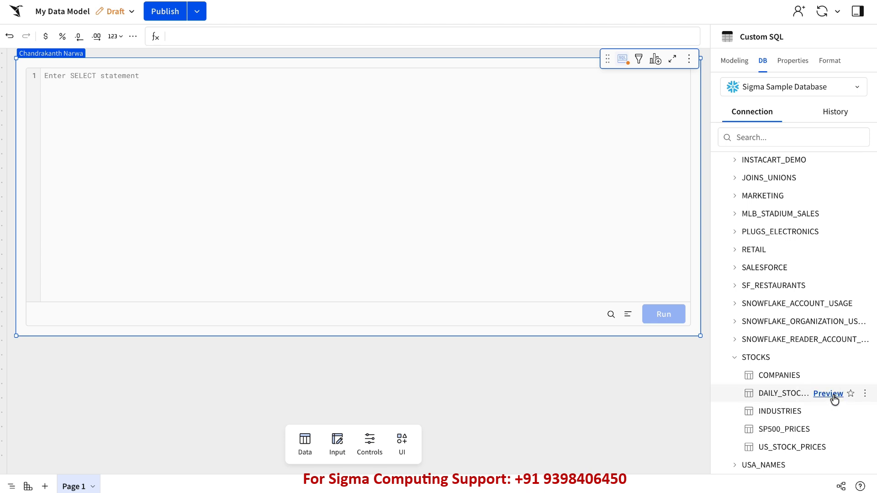
pyautogui.click(866, 393)
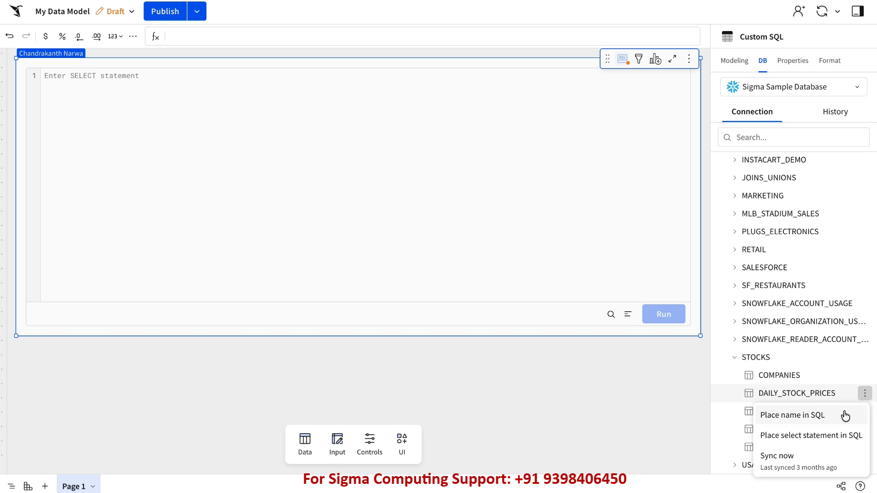
pyautogui.click(804, 421)
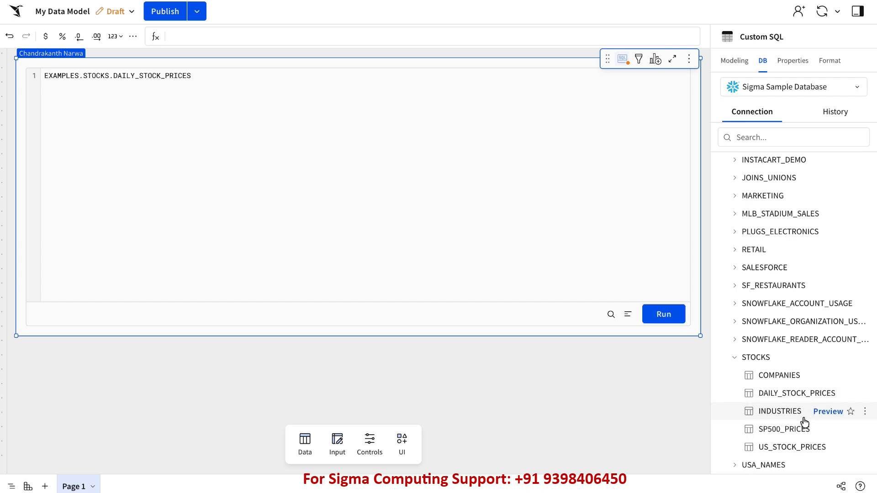
# Step: Complete the query as SELECT * FROM EXAMPLES.STOCKS.DAILY_STOCK_PRICES and run it
pyautogui.click(44, 76)
pyautogui.write('SELECT *')
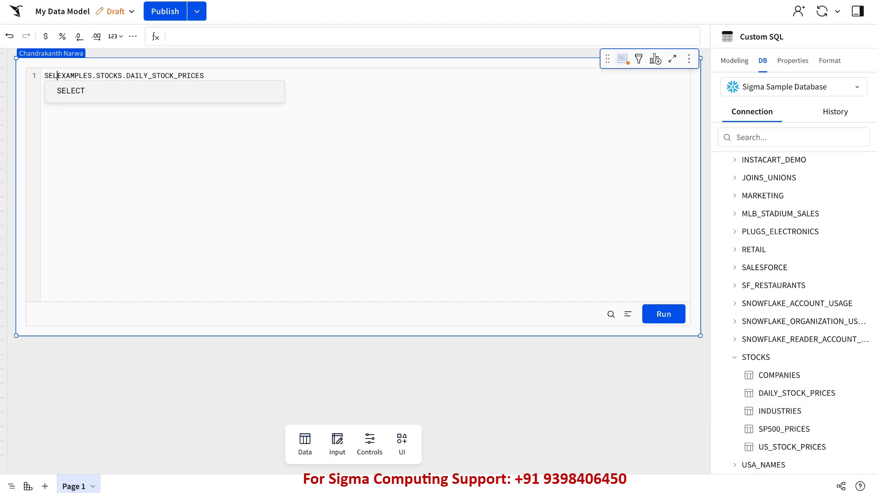
pyautogui.write(' FROM')
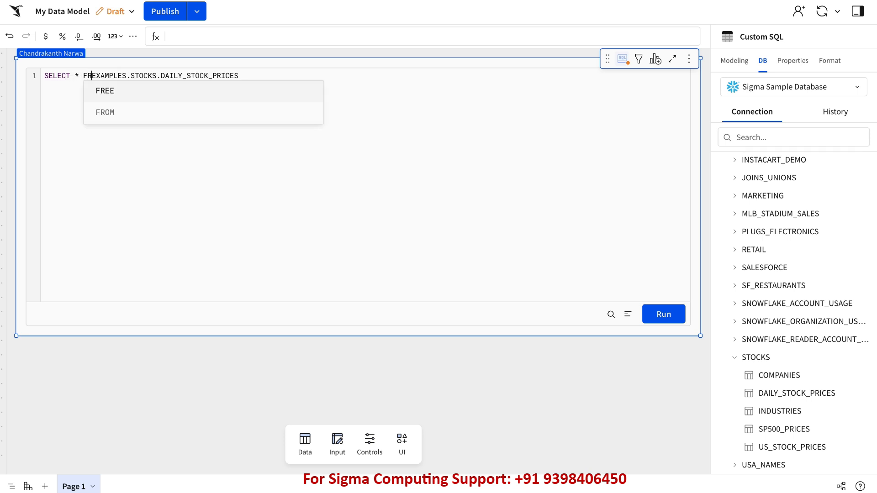
pyautogui.click(252, 75)
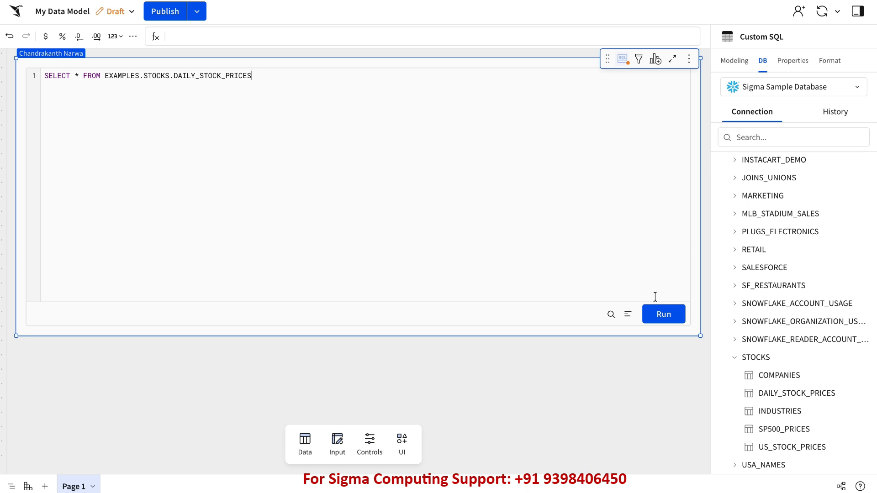
pyautogui.click(674, 316)
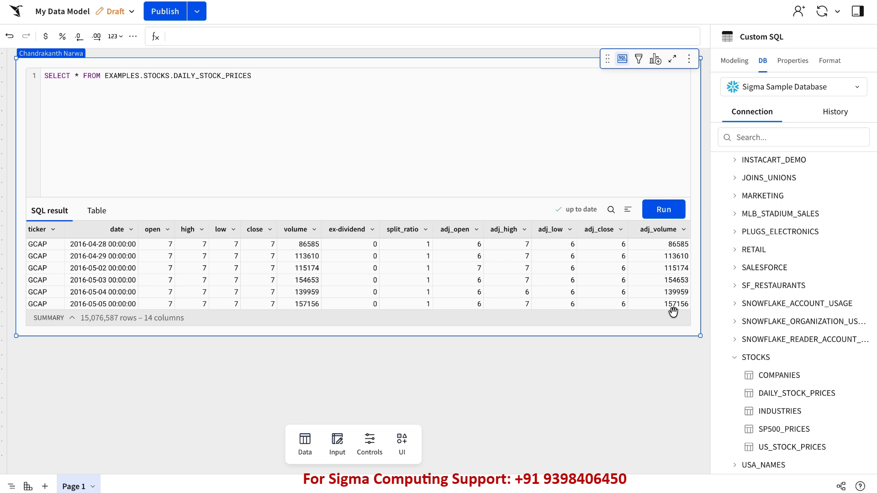
# Step: Close the SQL editor and rename the resulting table as Daily Stocks Model_Sigma
pyautogui.click(622, 58)
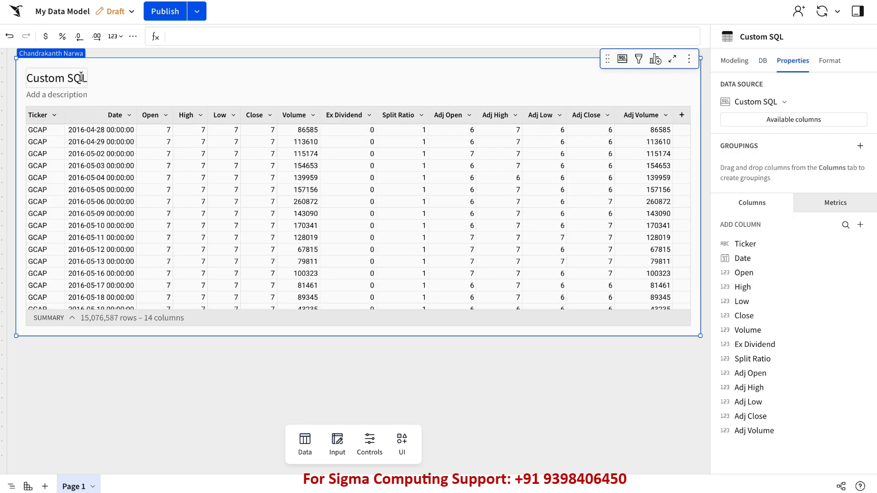
pyautogui.tripleClick(79, 78)
pyautogui.hotkey('ctrl', 'v')
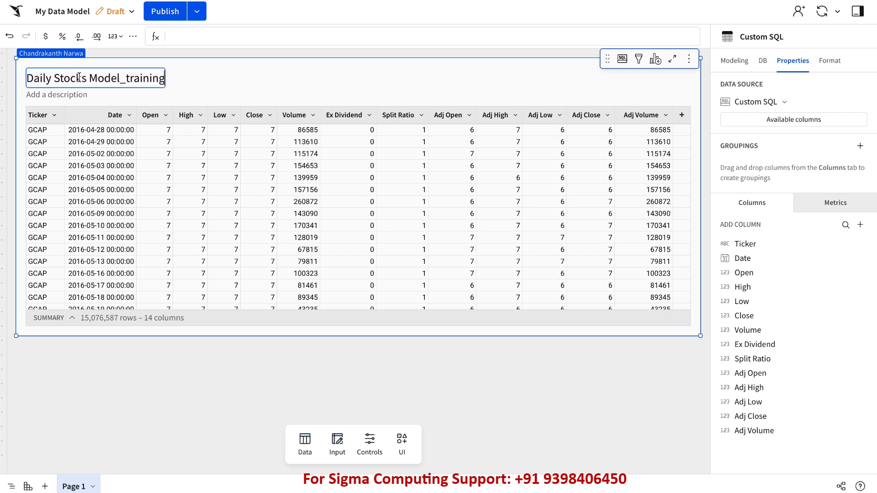
pyautogui.doubleClick(140, 79)
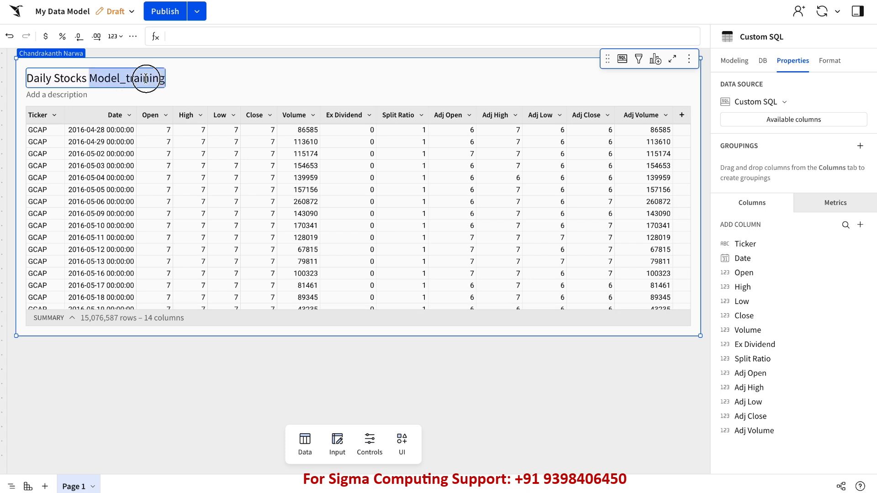
pyautogui.write('Model')
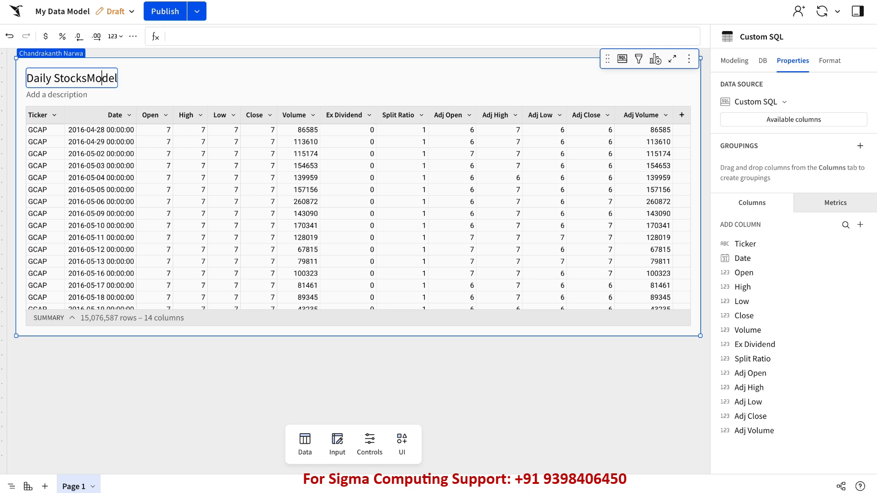
pyautogui.click(87, 78)
pyautogui.write('Model_Sigma')
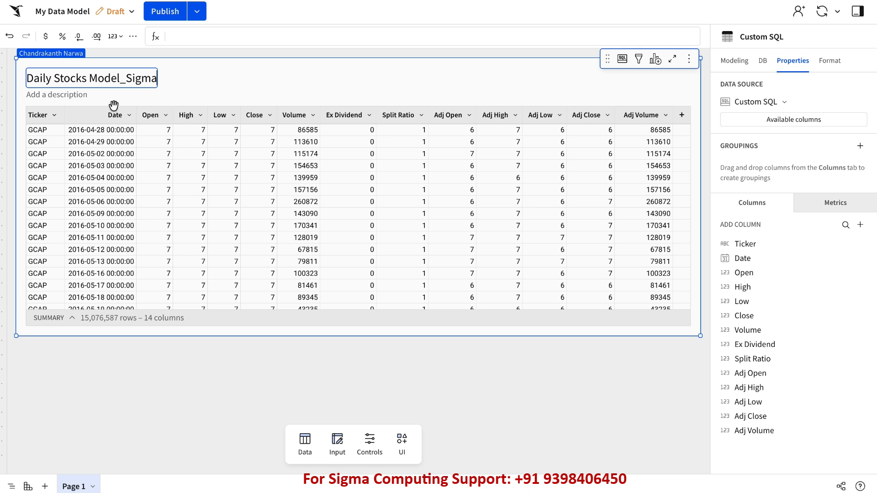
# Step: Add the description "This is a complete table on Daily stocks Prices" to the table
pyautogui.click(72, 95)
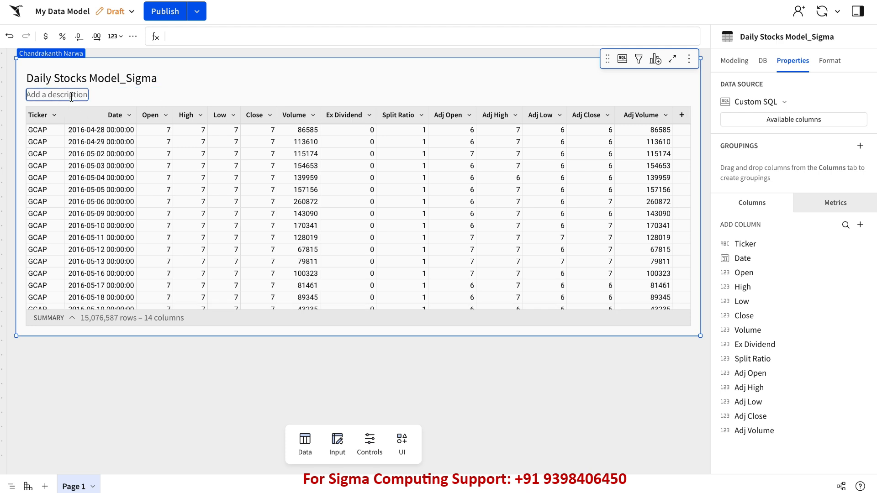
pyautogui.write('This')
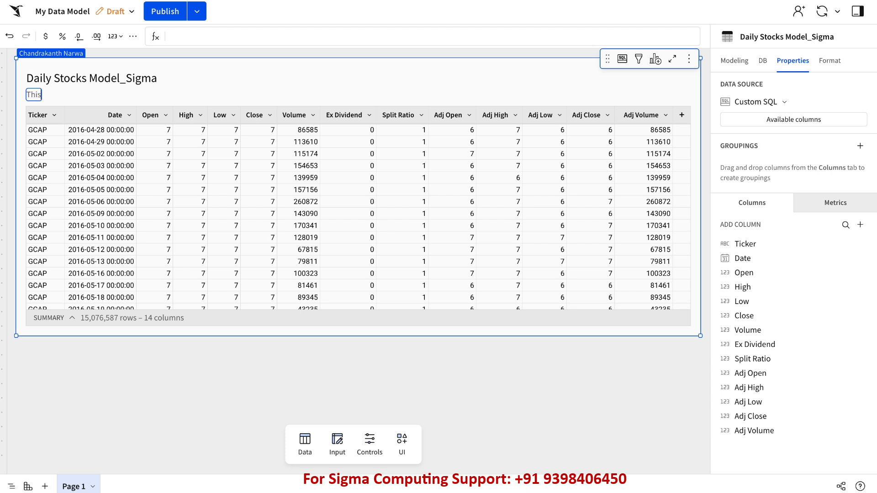
pyautogui.write(' is a complete table on')
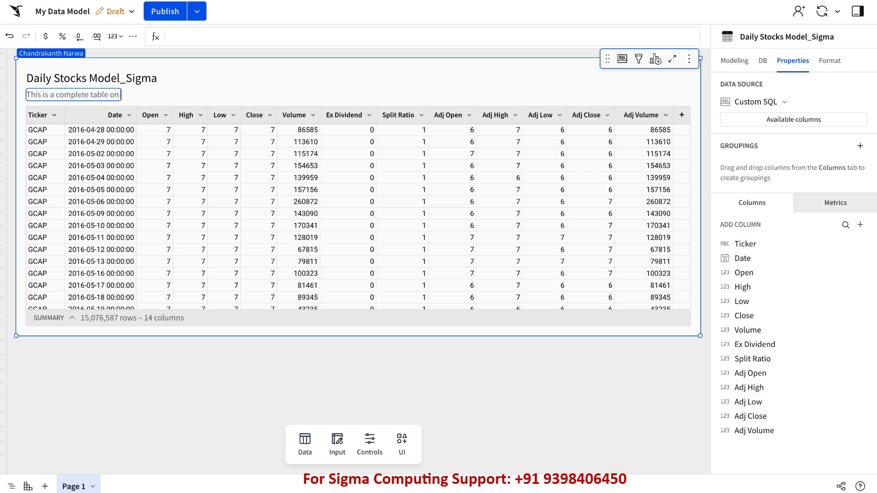
pyautogui.write(' Daily stocks Prices')
pyautogui.press('Return')
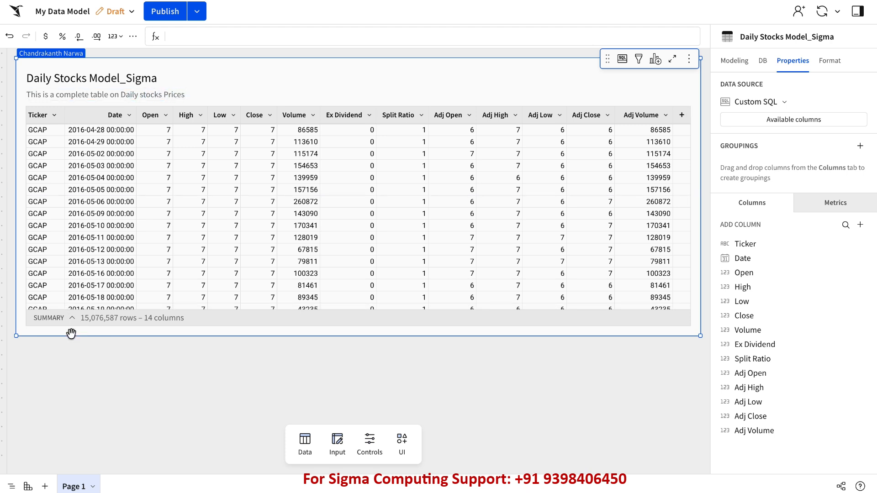
# Step: Rename the data model's Page 1 as Data Sources
pyautogui.doubleClick(74, 487)
pyautogui.write('D')
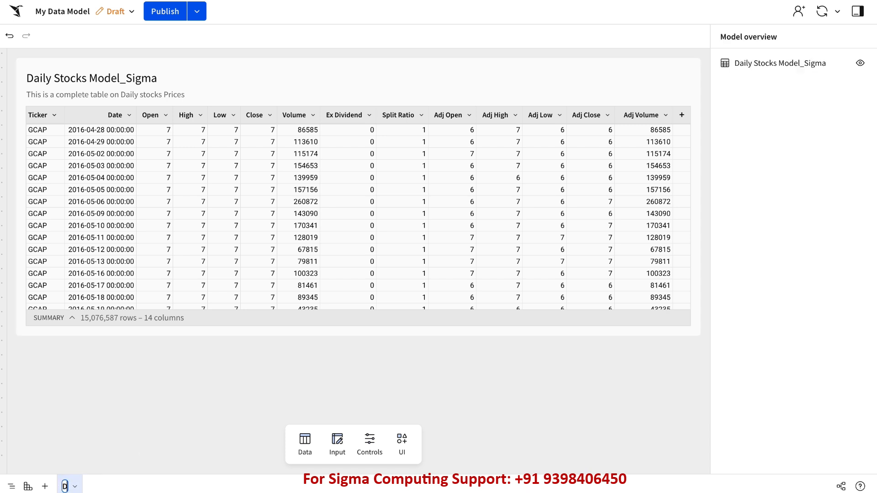
pyautogui.write('ata Sources')
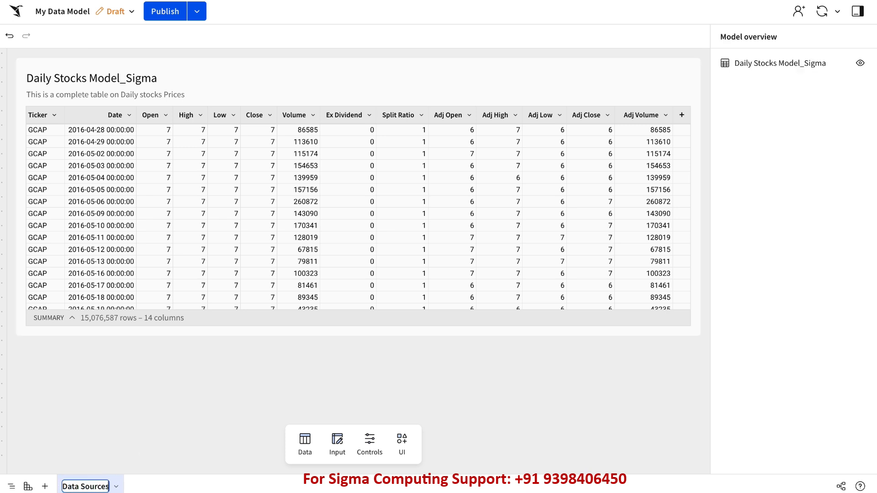
pyautogui.press('Return')
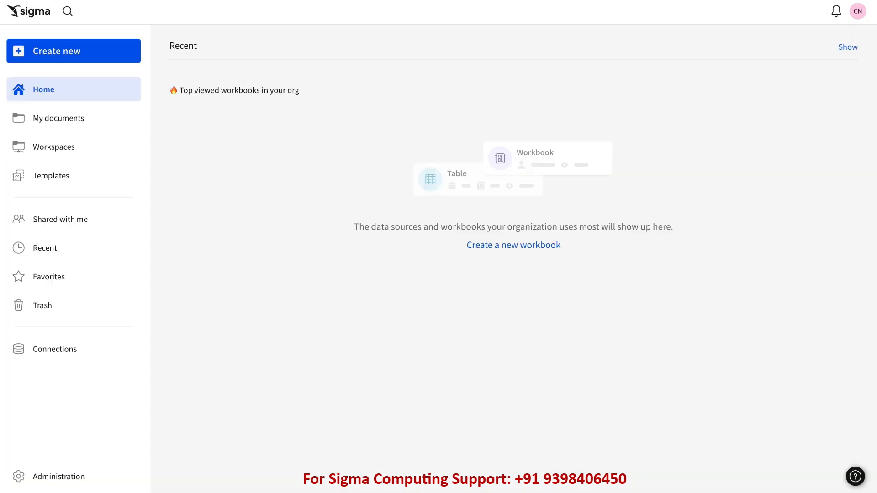
# Step: Create a new workbook from the Sigma home page
pyautogui.click(89, 58)
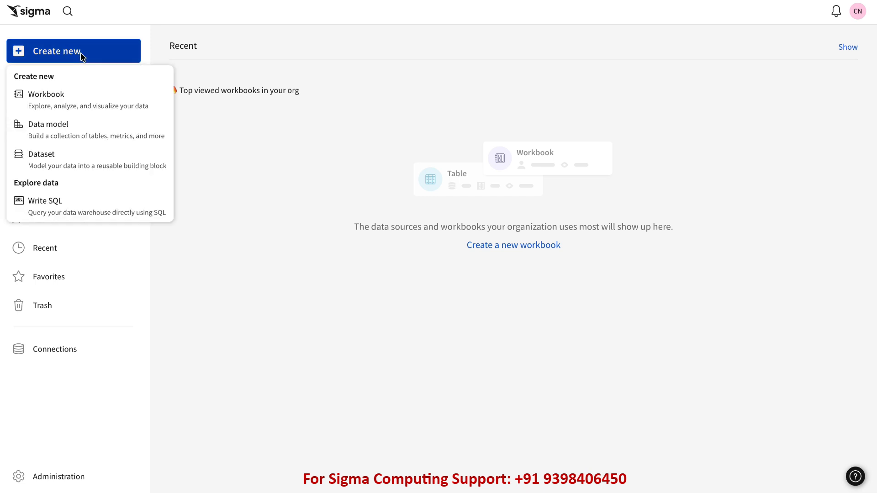
pyautogui.click(71, 106)
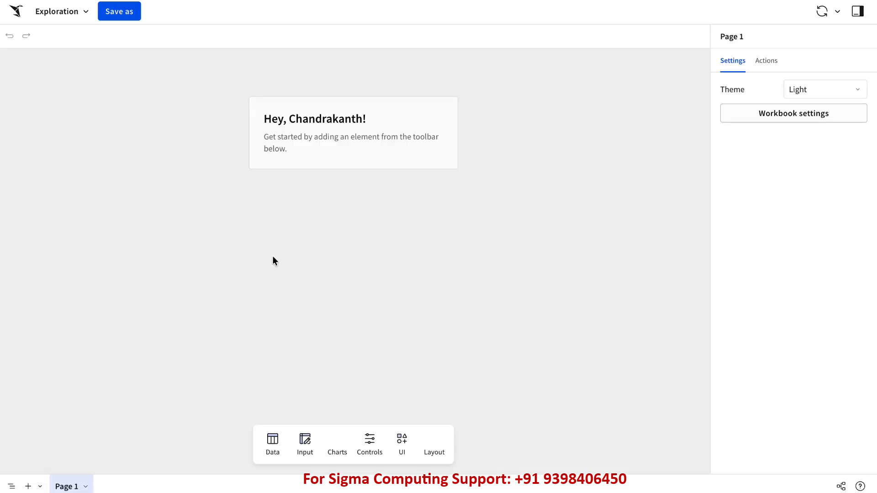
# Step: Start a table in the new workbook and search its sources for the data model's table name, Daily Stocks Model_Sigma
pyautogui.click(273, 440)
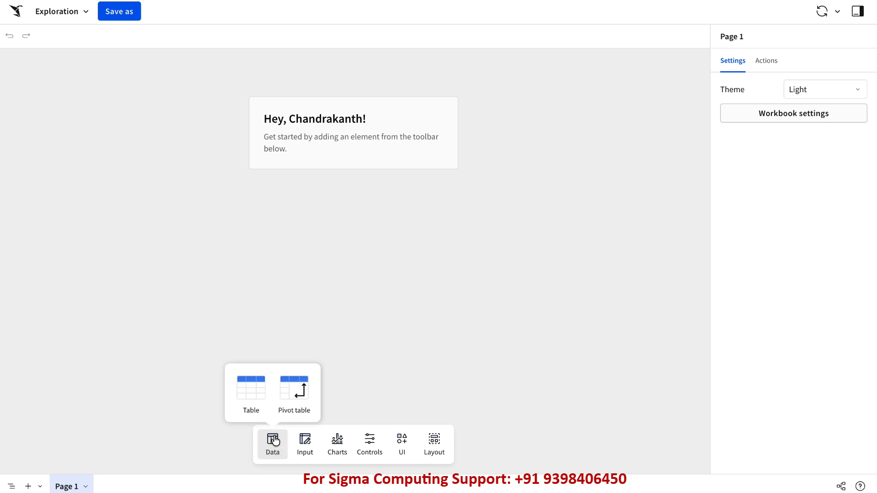
pyautogui.click(250, 386)
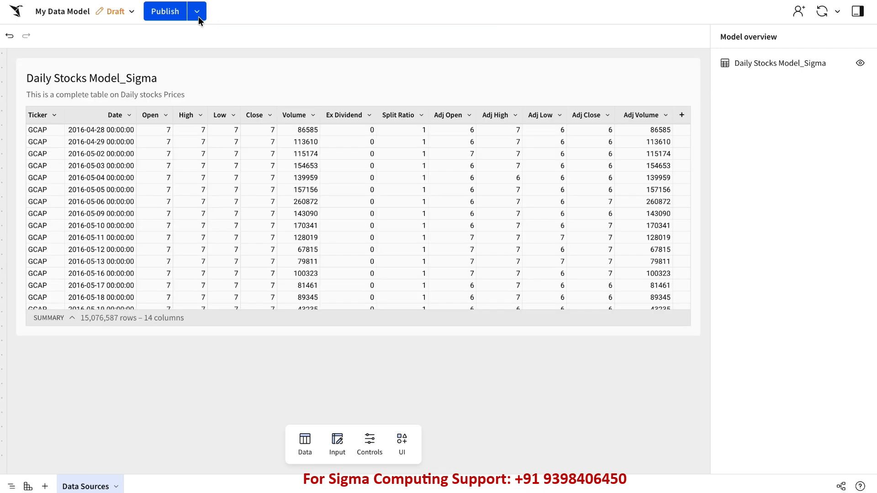
pyautogui.doubleClick(118, 80)
pyautogui.hotkey('ctrl', 'c')
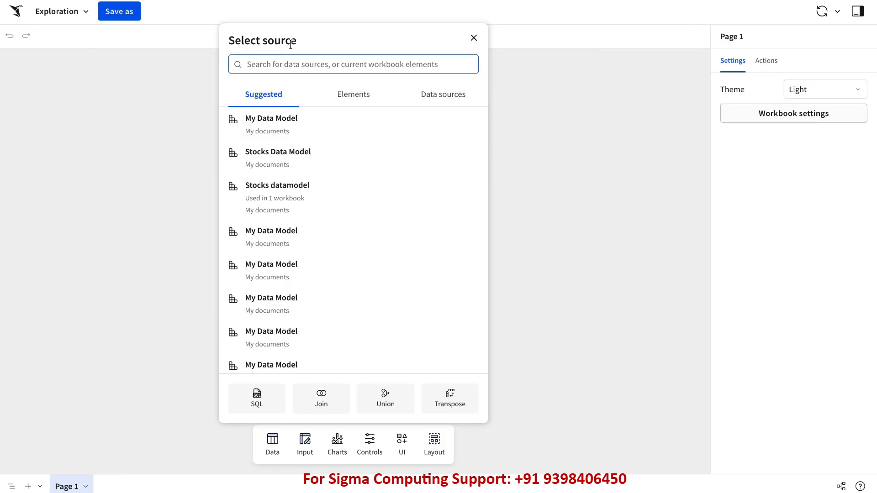
pyautogui.click(286, 60)
pyautogui.hotkey('ctrl', 'v')
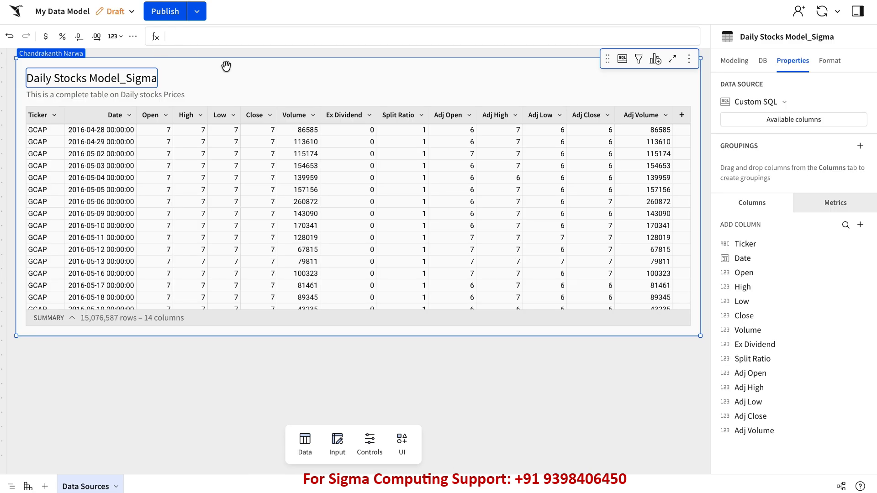
# Step: Publish the data model and rename it as First_Data_Model
pyautogui.click(169, 12)
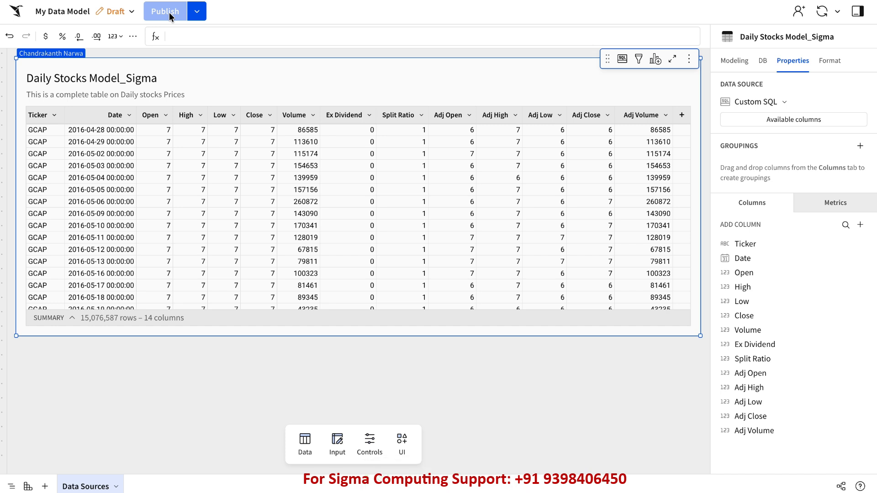
pyautogui.click(84, 13)
pyautogui.click(83, 12)
pyautogui.click(84, 12)
pyautogui.moveTo(149, 34)
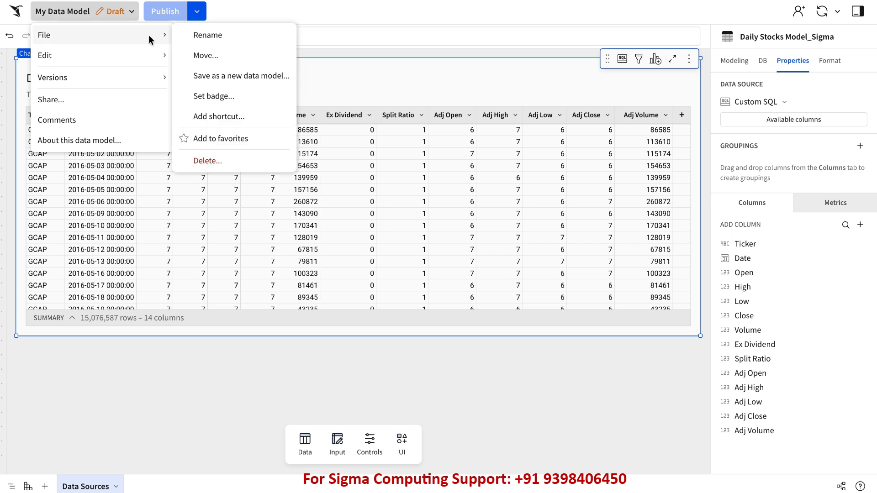
pyautogui.click(201, 35)
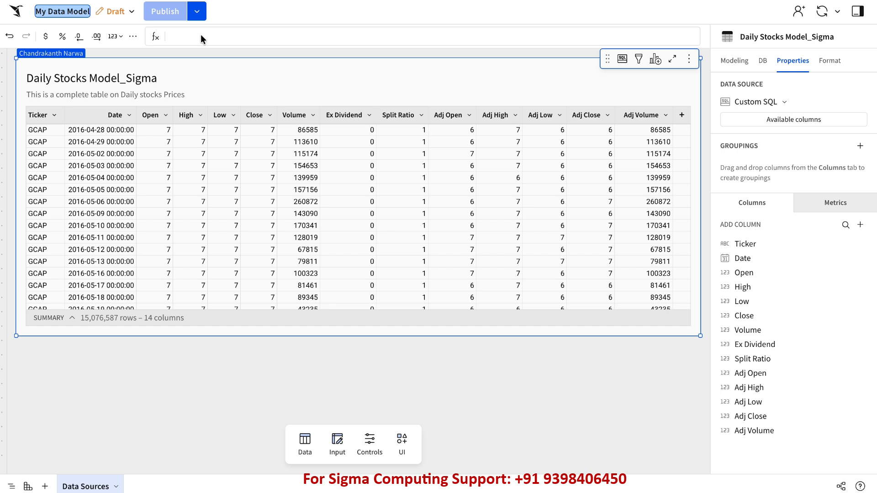
pyautogui.write('First_Dat')
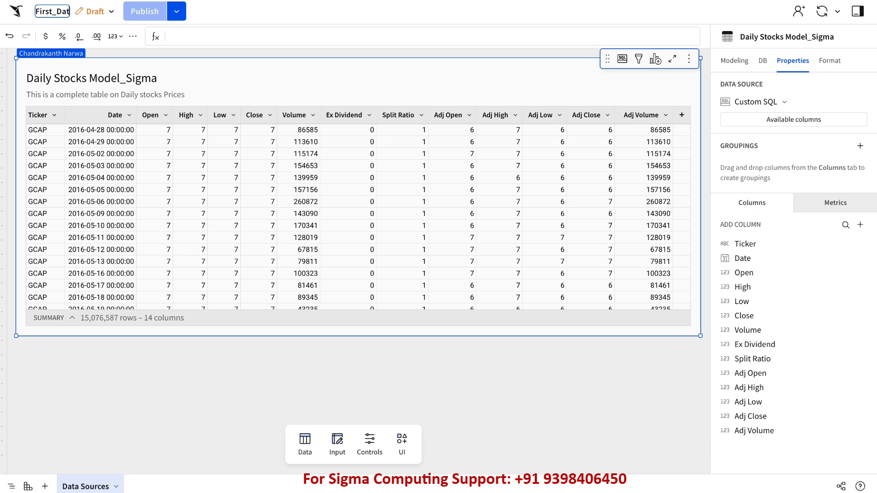
pyautogui.write('a_mode')
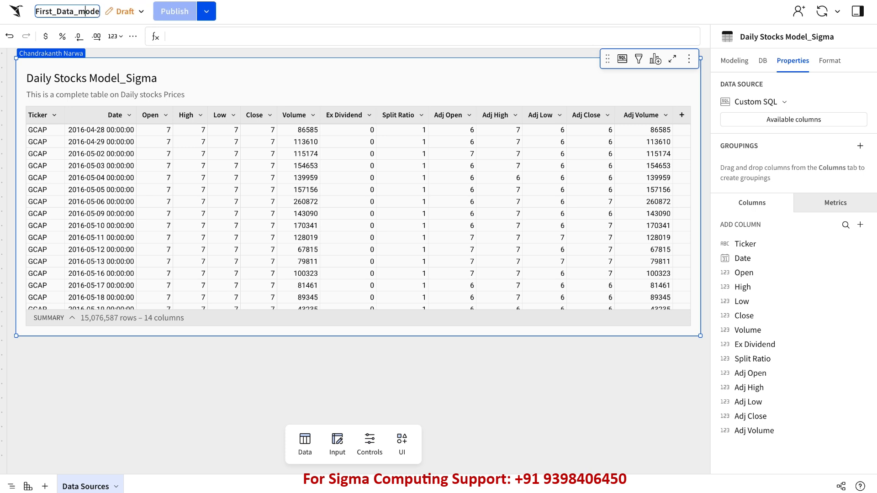
pyautogui.press('BackSpace')
pyautogui.write('Mode')
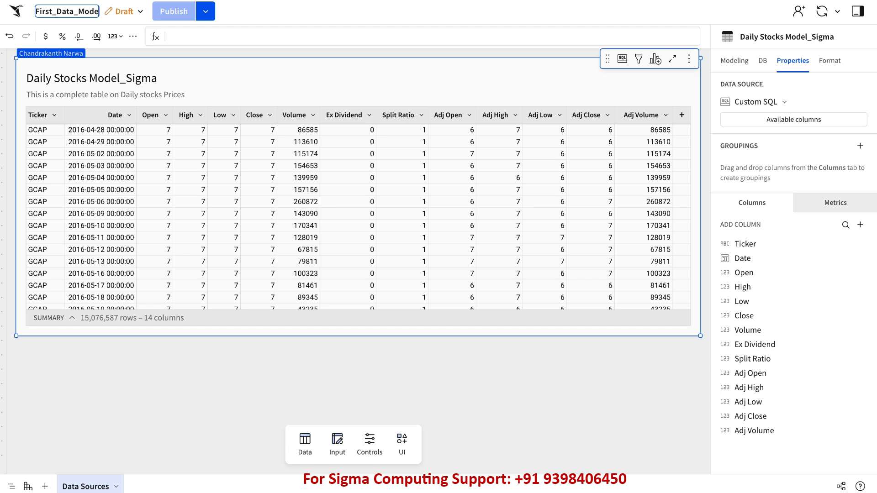
pyautogui.write('l')
pyautogui.press('Return')
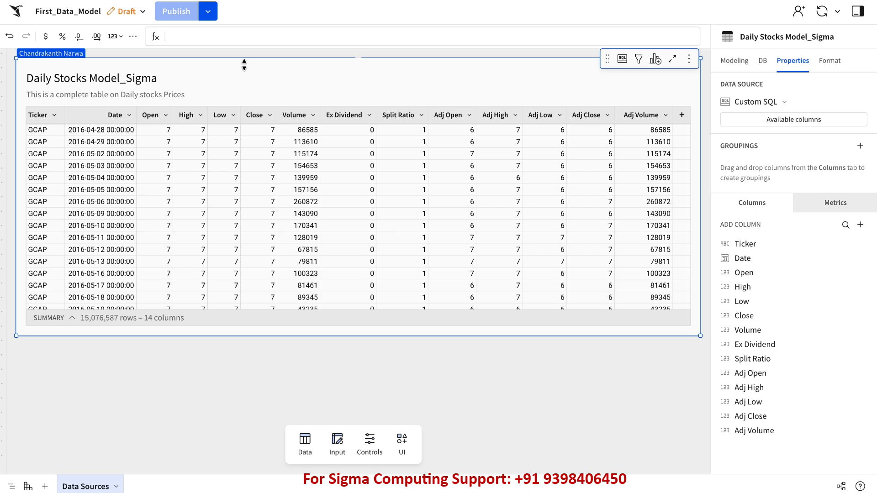
pyautogui.click(140, 17)
pyautogui.moveTo(169, 35)
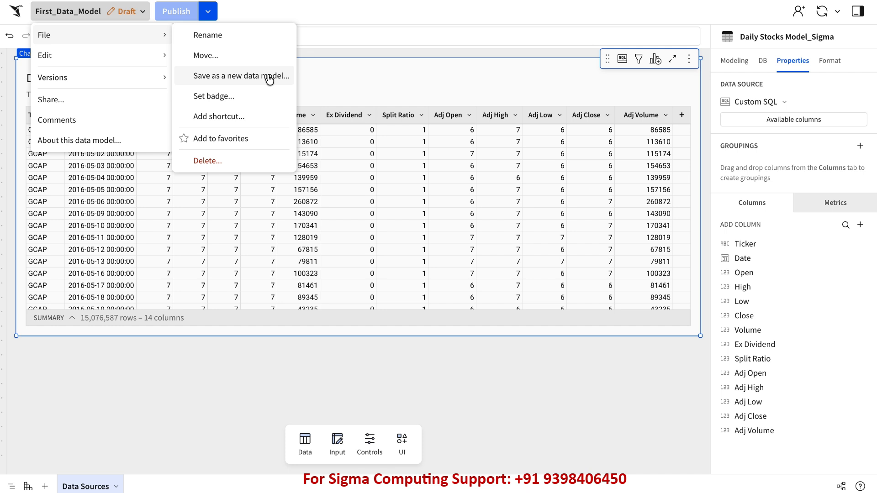
pyautogui.moveTo(134, 60)
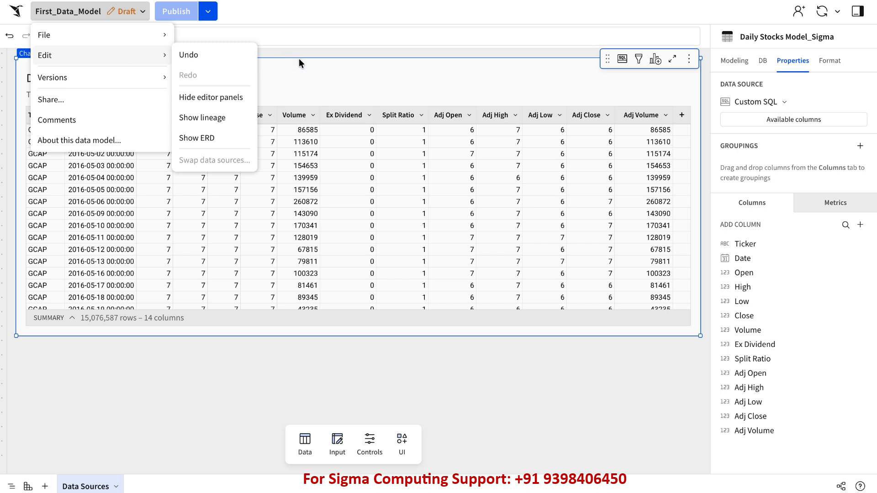
pyautogui.click(309, 64)
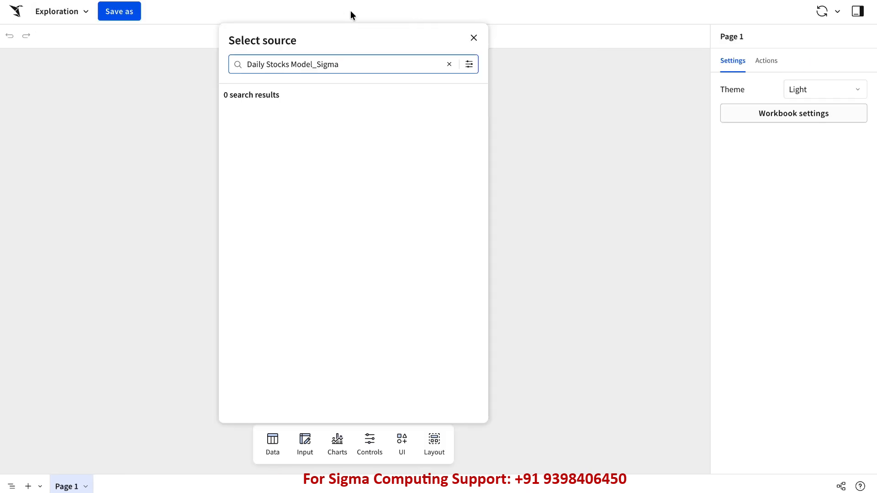
# Step: Add a table to the workbook page using Daily Stocks Model_Sigma from First_Data_Model as its source
pyautogui.click(449, 65)
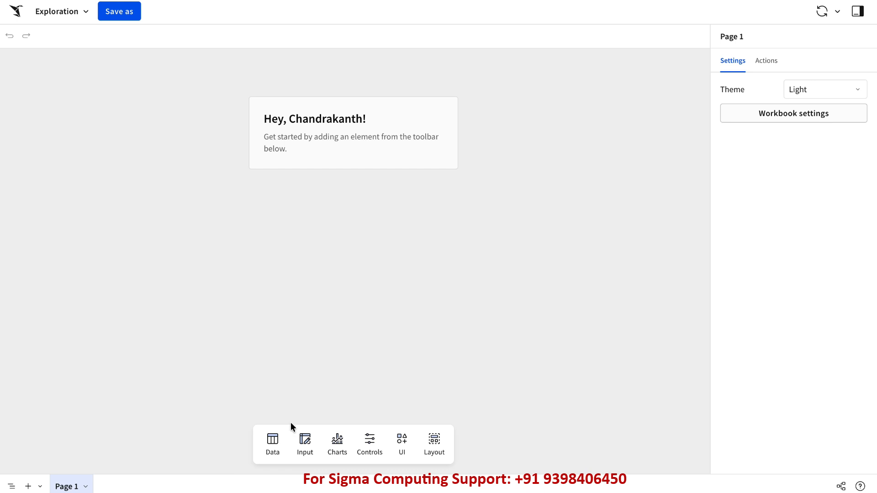
pyautogui.click(272, 441)
pyautogui.click(245, 383)
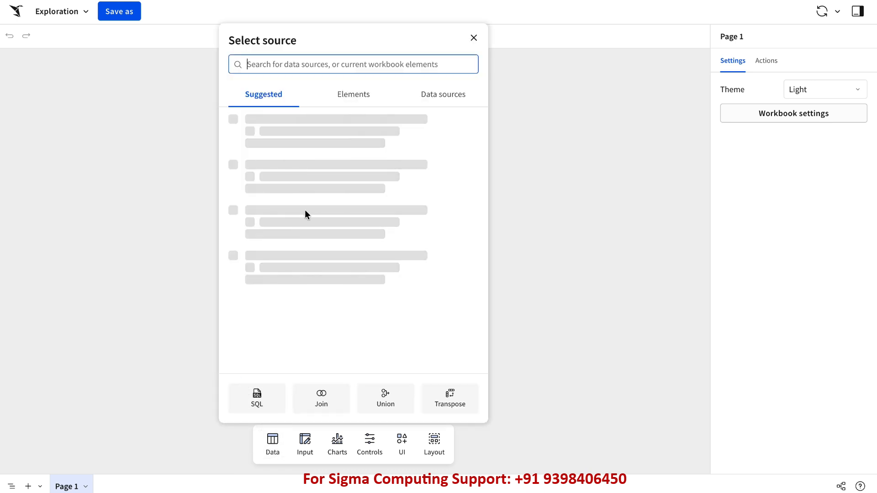
pyautogui.hotkey('ctrl', 'v')
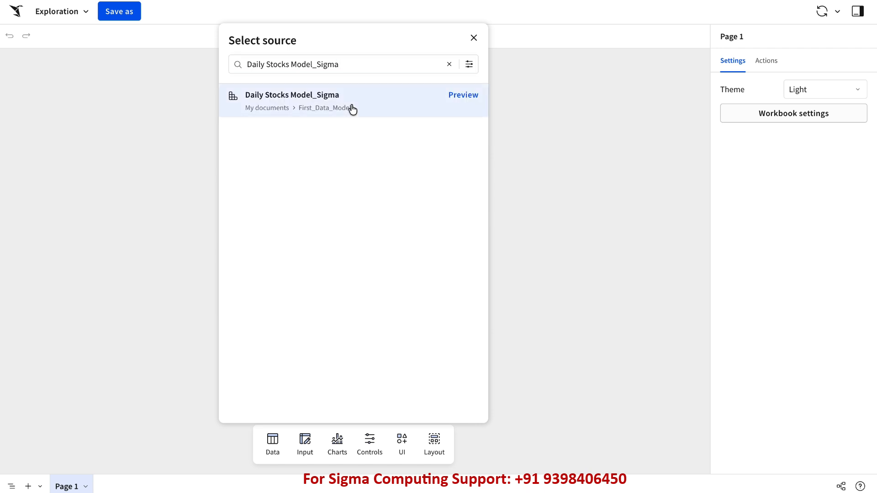
pyautogui.click(352, 108)
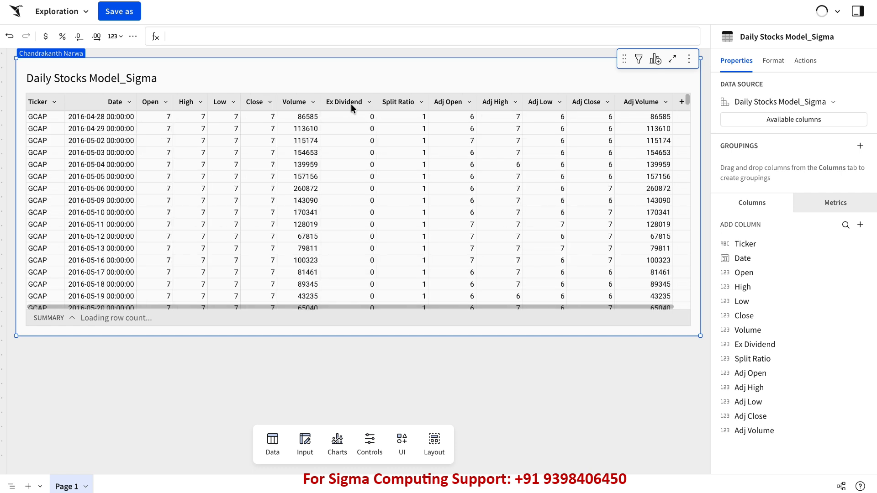
# Step: Create a child table from the workbook's Daily Stocks Model_Sigma table
pyautogui.click(315, 415)
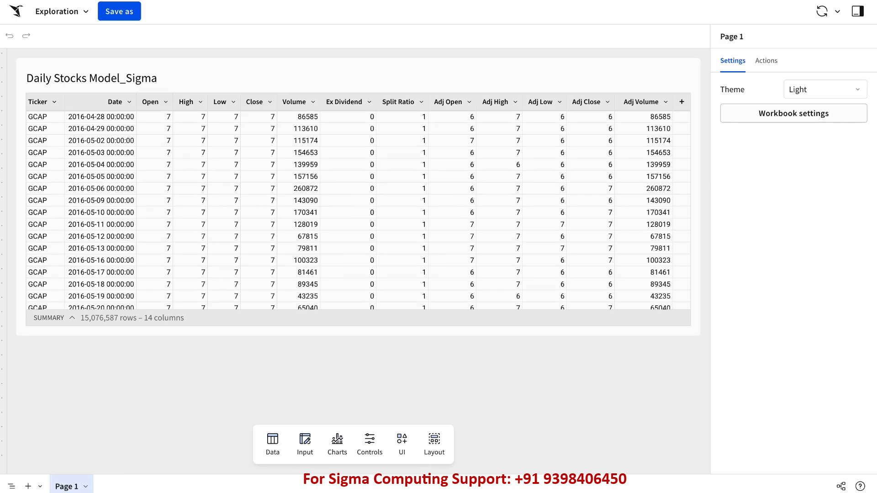
pyautogui.click(272, 441)
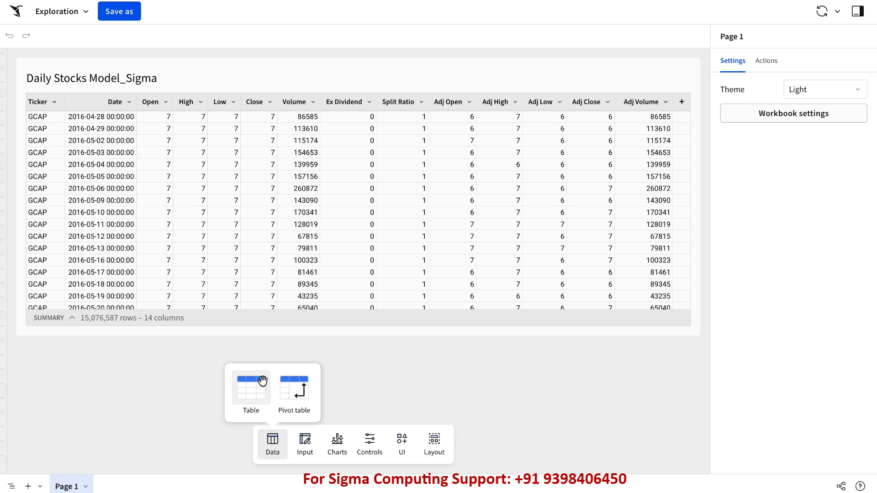
pyautogui.click(546, 72)
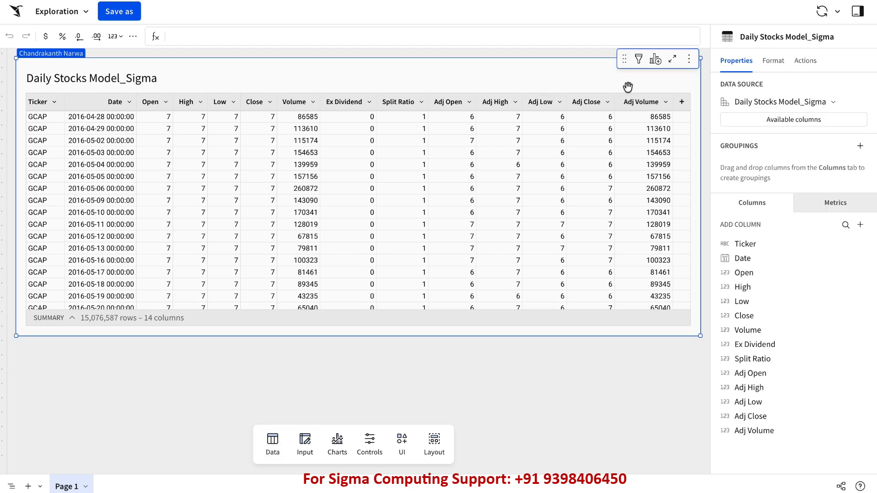
pyautogui.click(656, 59)
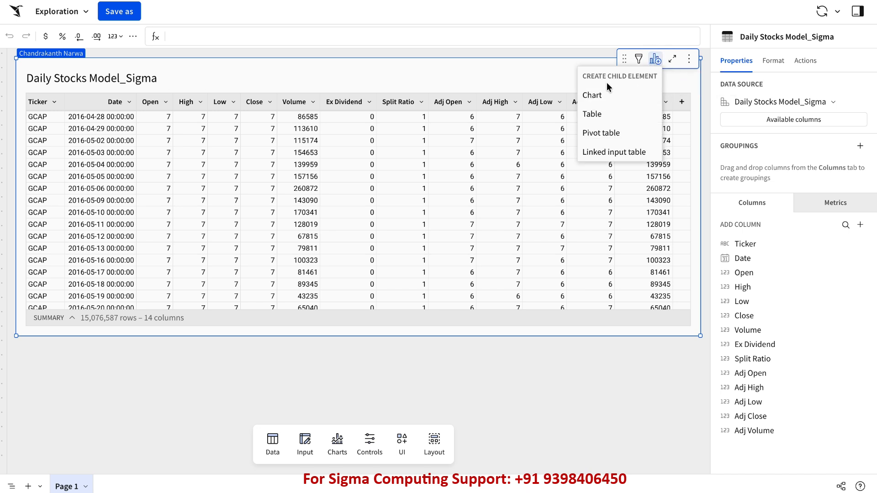
pyautogui.click(593, 115)
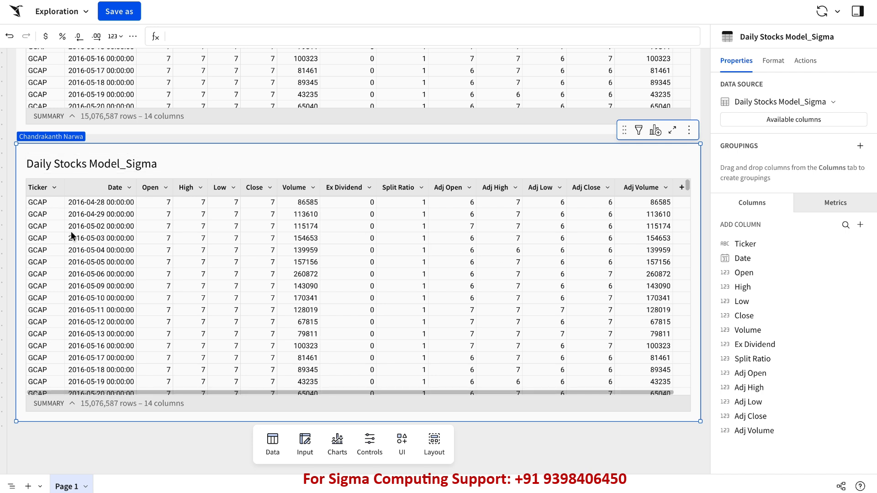
# Step: Group the child table by Ticker and add the sum of Volume as the group's calculation
pyautogui.hscroll(1, 648, 227)
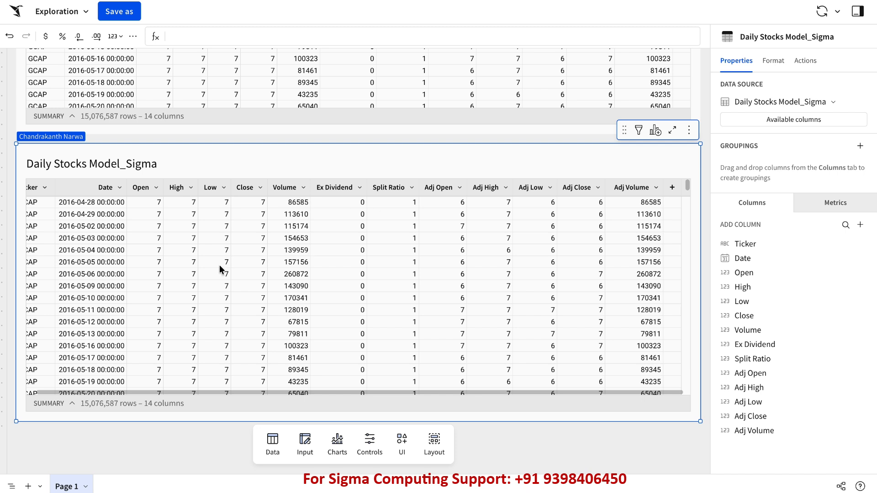
pyautogui.hscroll(-1, 219, 266)
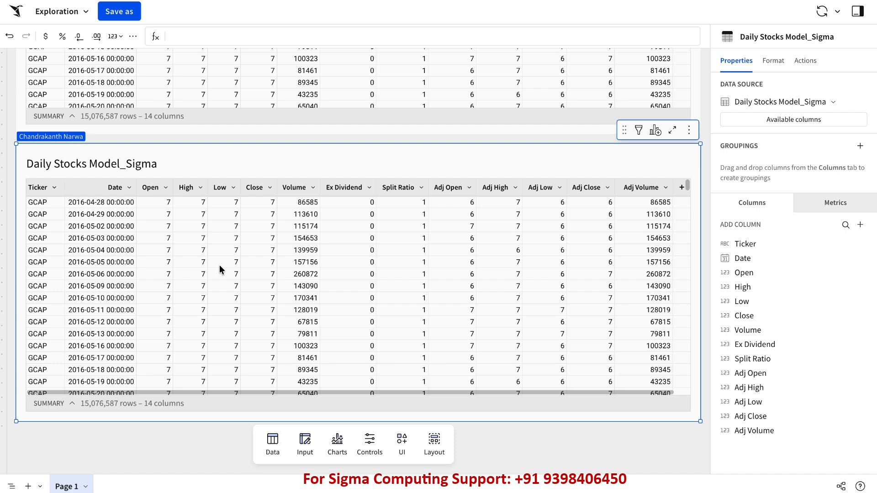
pyautogui.click(860, 151)
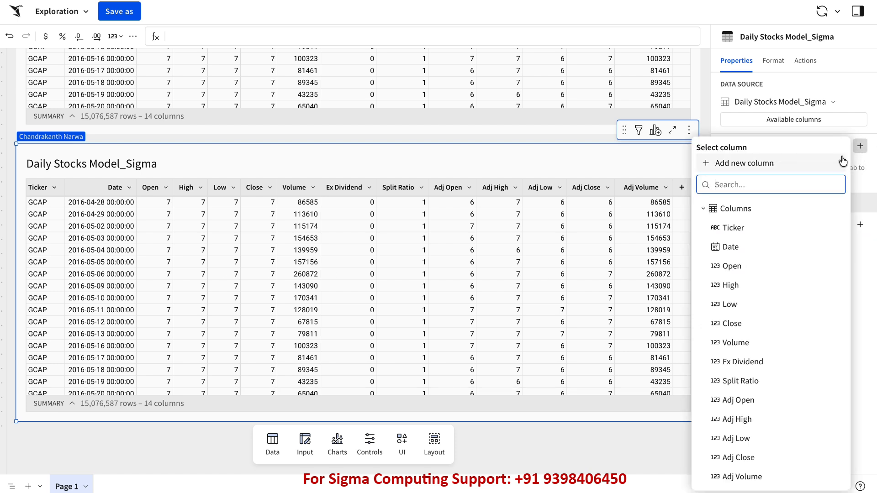
pyautogui.write('tic')
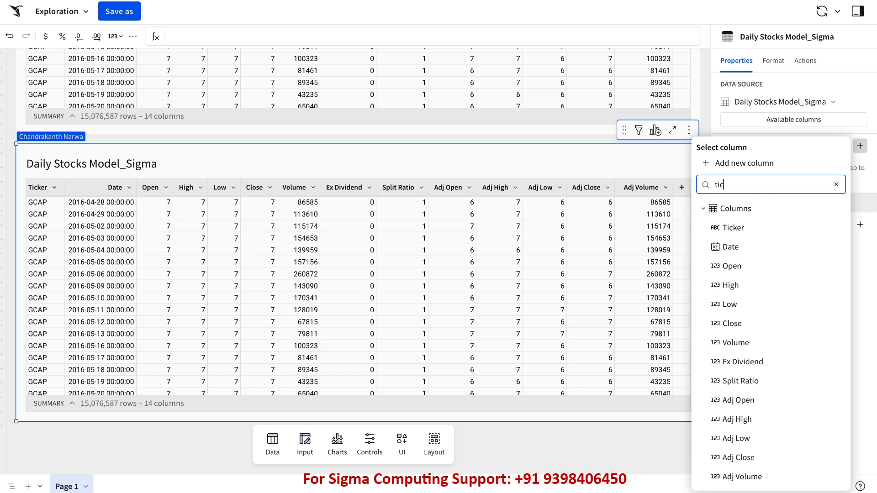
pyautogui.click(749, 229)
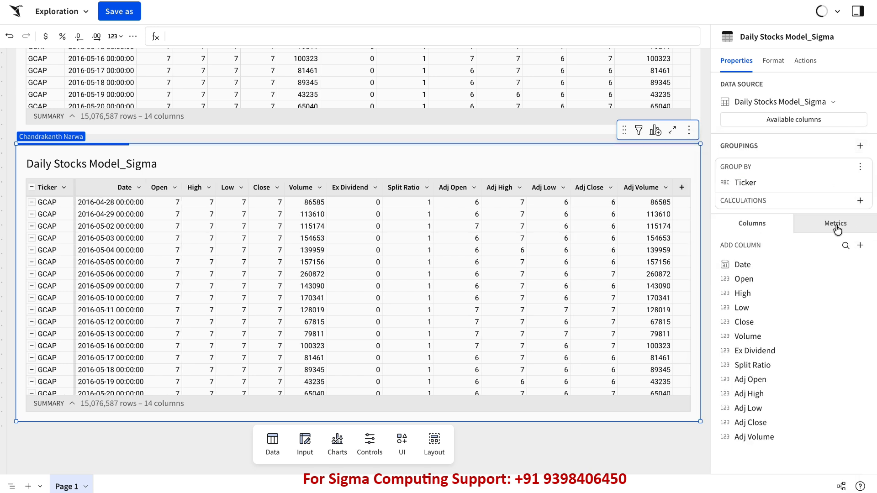
pyautogui.click(858, 201)
pyautogui.write('vol')
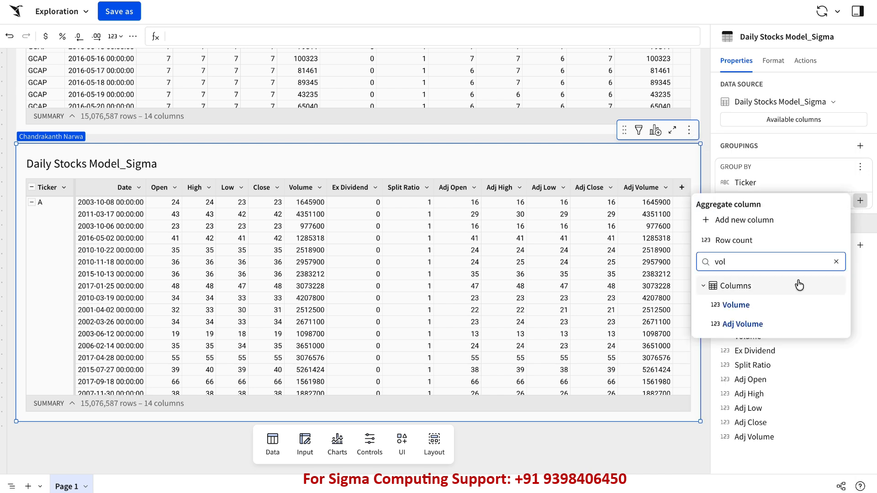
pyautogui.click(730, 250)
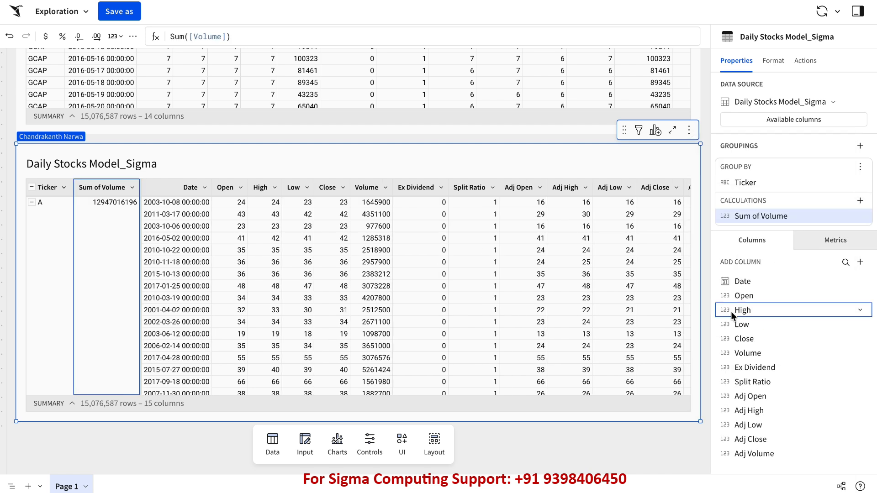
# Step: Hide the 13 ungrouped columns from Date through Adj Volume in the child table
pyautogui.click(749, 282)
pyautogui.keyDown('shift'); pyautogui.click(771, 454); pyautogui.keyUp('shift')
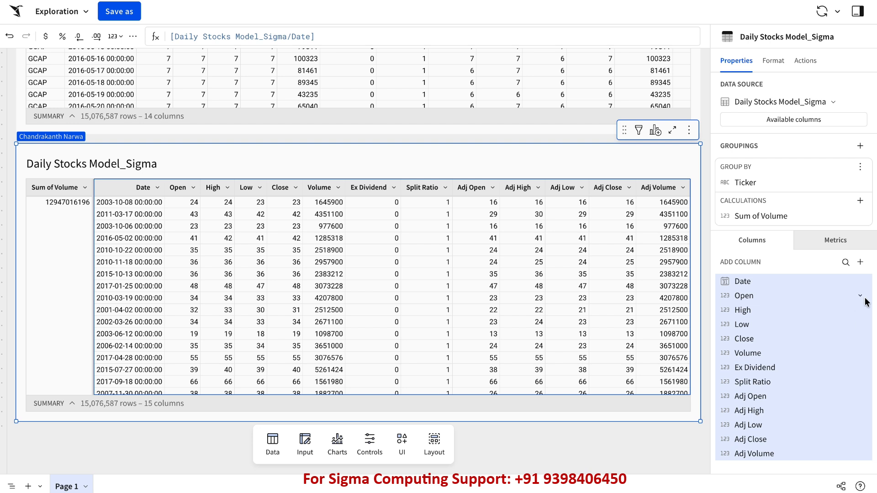
pyautogui.click(859, 282)
pyautogui.moveTo(822, 302)
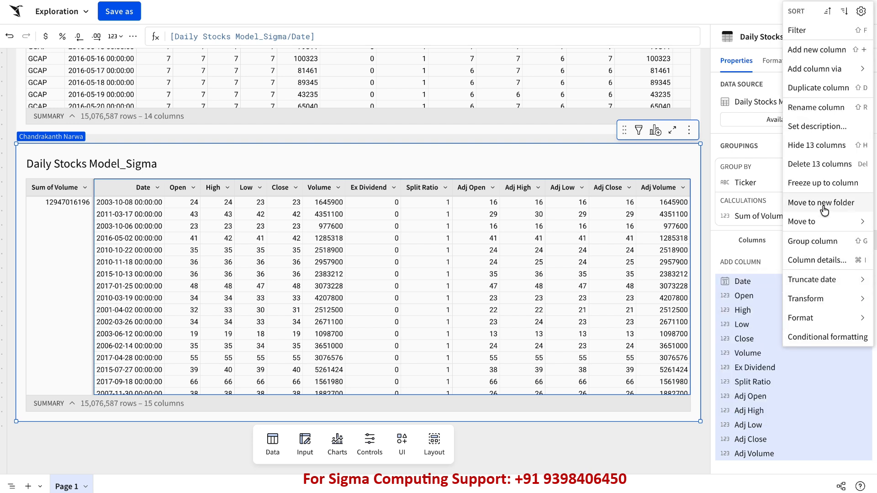
pyautogui.click(804, 146)
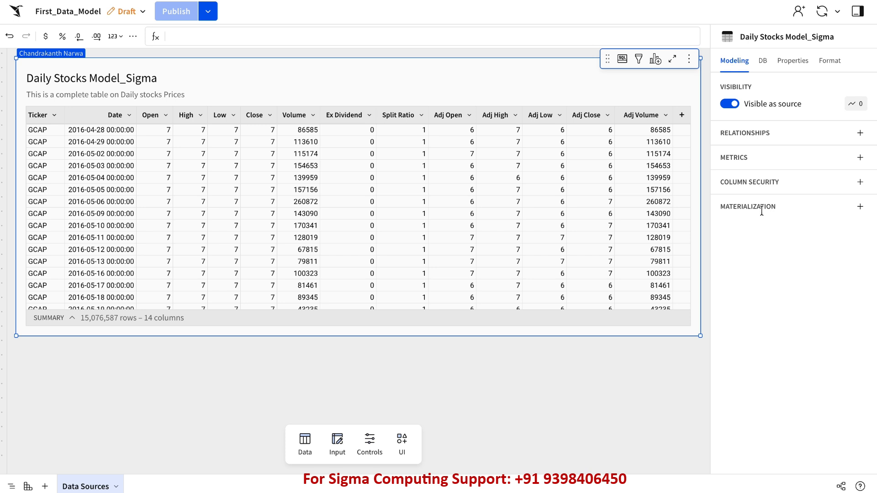
# Step: Review the database connection and column properties of the Daily Stocks Model_Sigma table in First_Data_Model
pyautogui.click(766, 64)
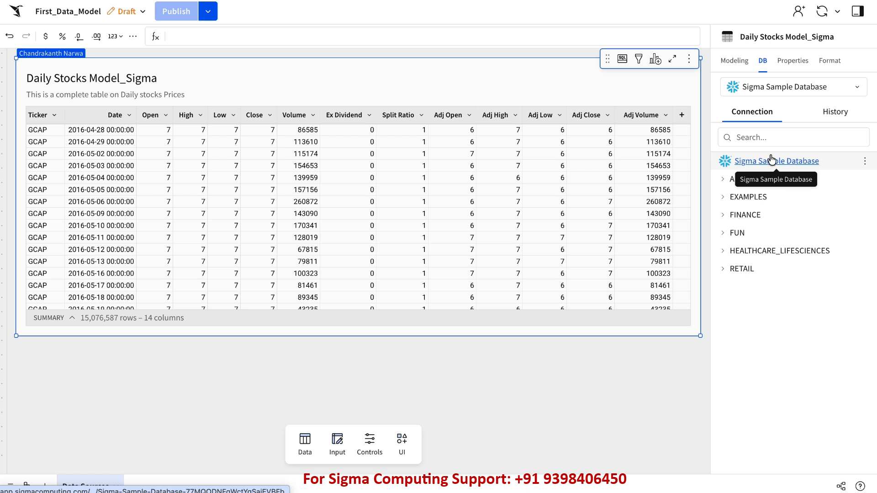
pyautogui.click(791, 61)
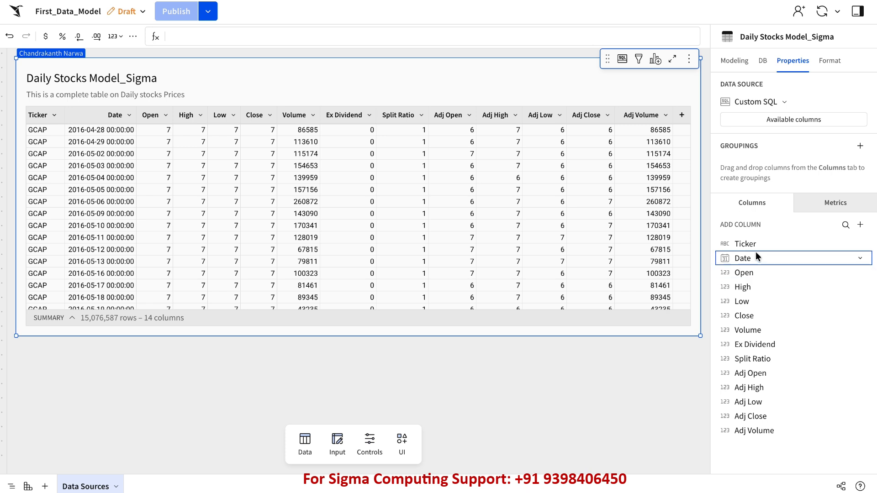
# Step: Review the metrics, formatting, database and modeling settings of the Daily Stocks Model_Sigma table, including the blank metric form
pyautogui.click(840, 215)
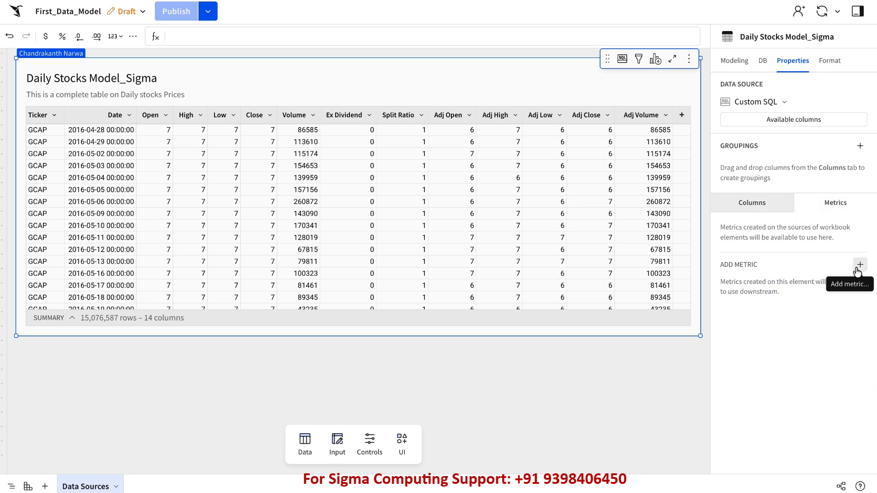
pyautogui.click(832, 64)
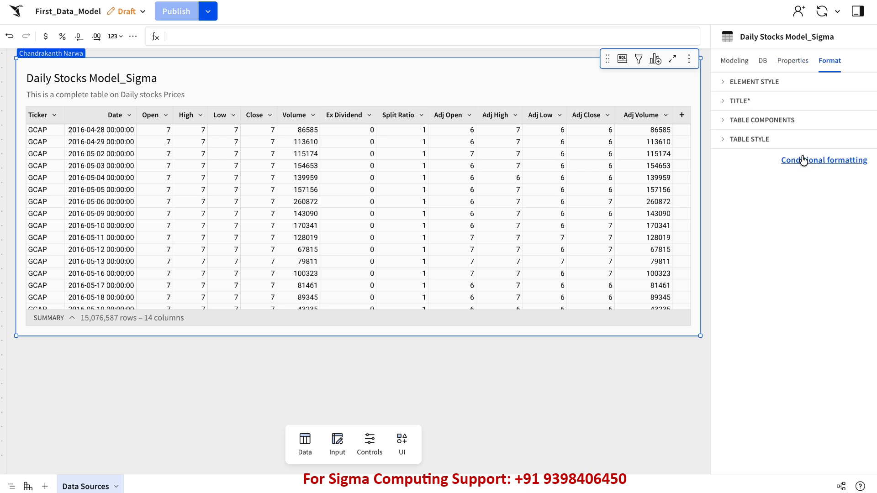
pyautogui.click(730, 86)
pyautogui.click(730, 86)
pyautogui.click(735, 61)
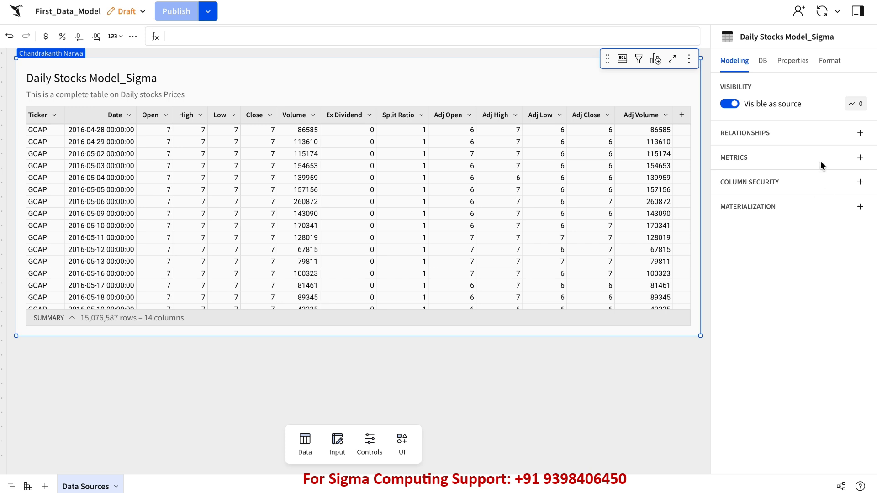
pyautogui.click(861, 159)
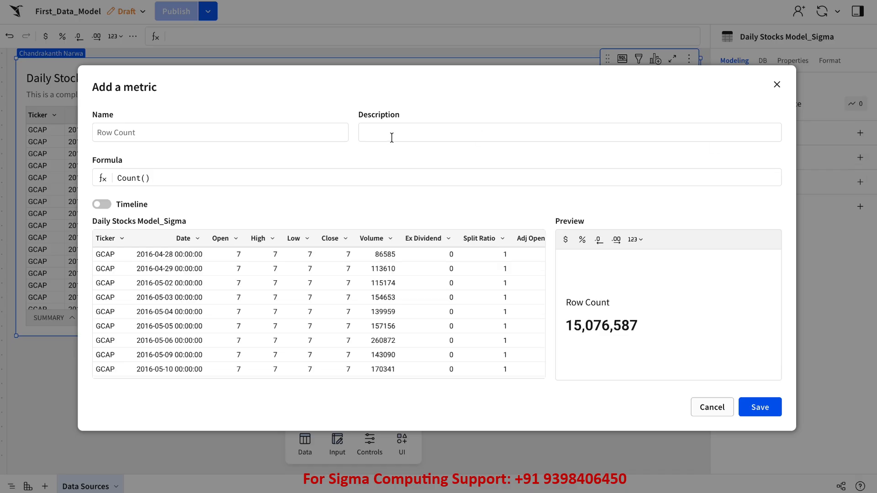
pyautogui.click(777, 85)
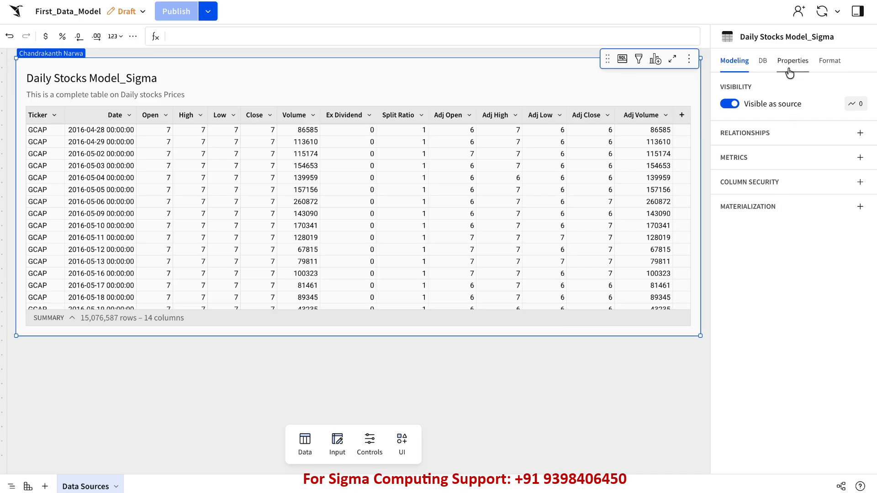
pyautogui.click(834, 62)
pyautogui.click(763, 61)
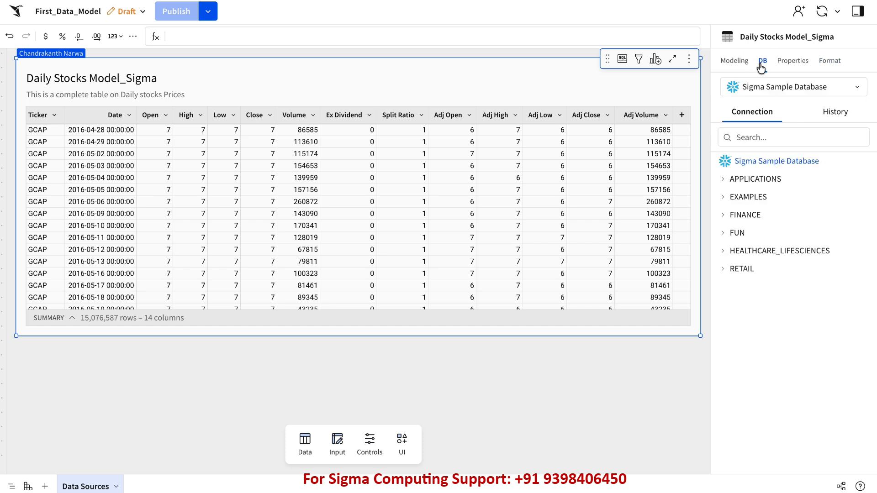
pyautogui.click(739, 64)
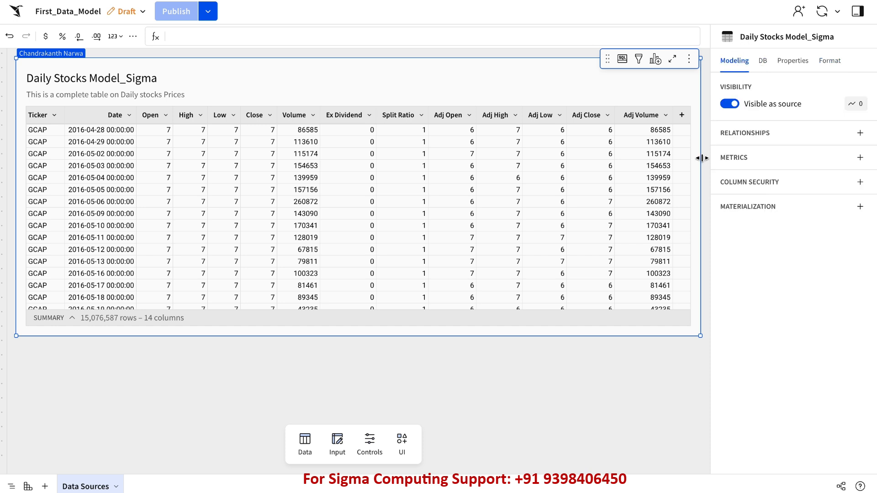
# Step: Start a new metric on the Daily Stocks Model_Sigma table and name it Sum of Volume
pyautogui.click(859, 160)
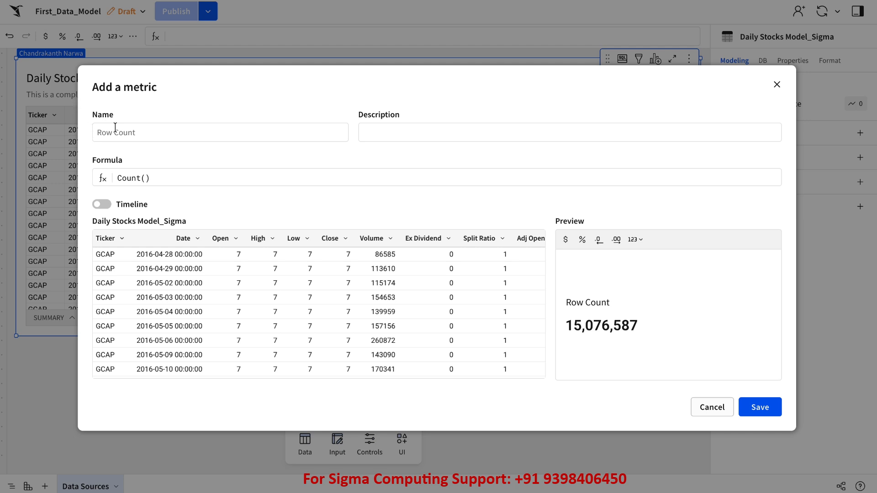
pyautogui.click(157, 139)
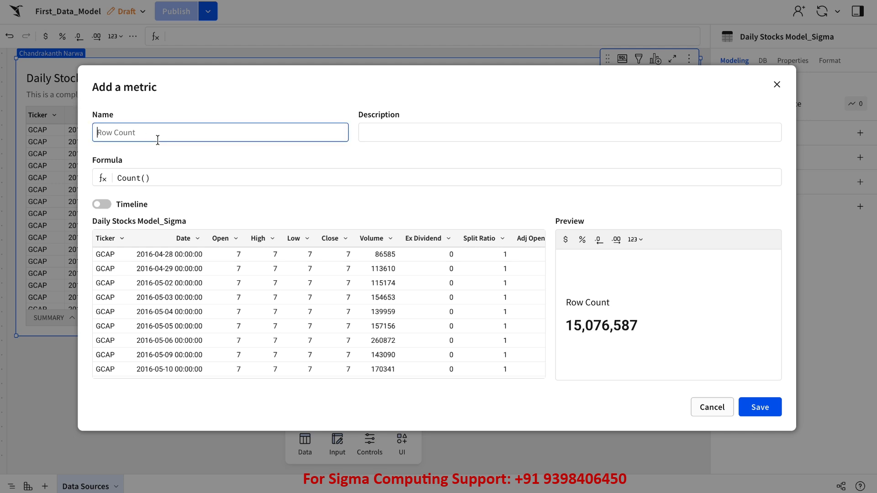
pyautogui.write('Sum of')
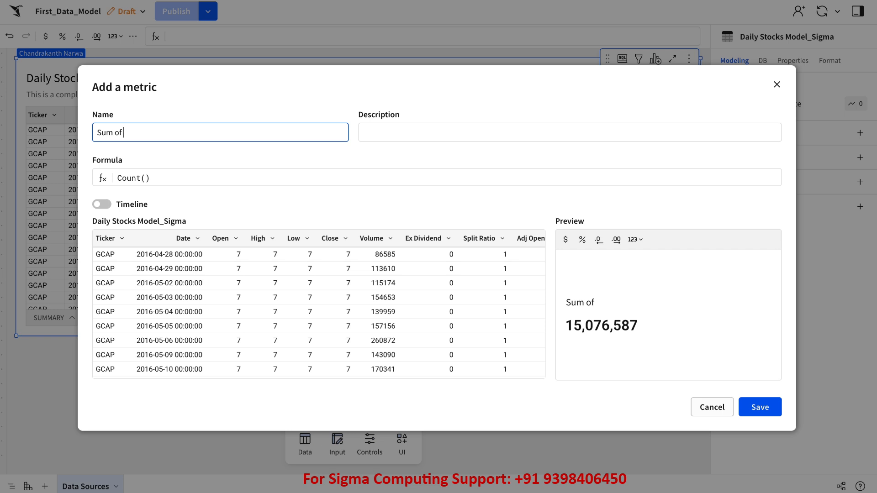
pyautogui.write(' Volume')
# Step: Set the metric's formula to SUM([Volume]) and save the metric
pyautogui.click(156, 181)
pyautogui.hotkey('ctrl', 'a')
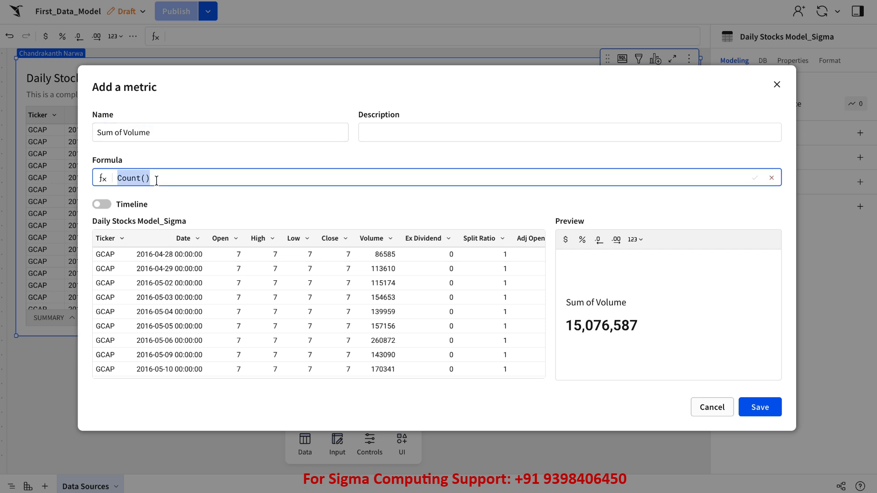
pyautogui.write('SUM(')
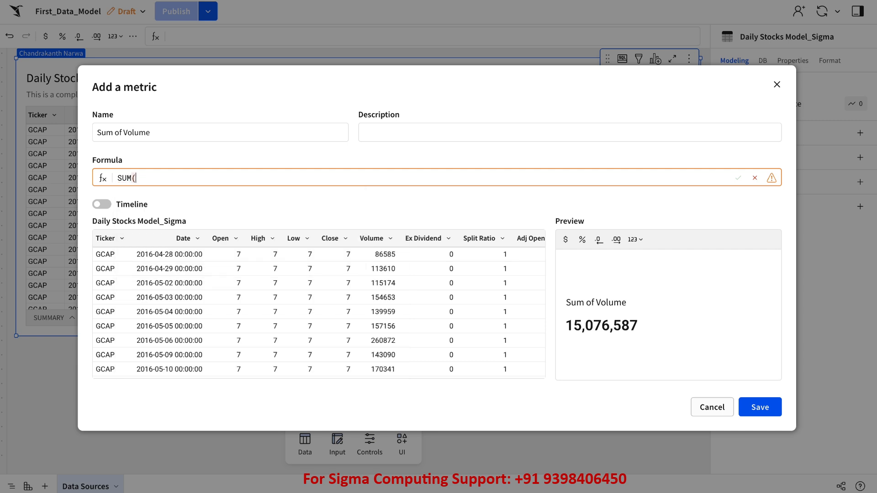
pyautogui.write('vo')
pyautogui.press('BackSpace')
pyautogui.write('olu')
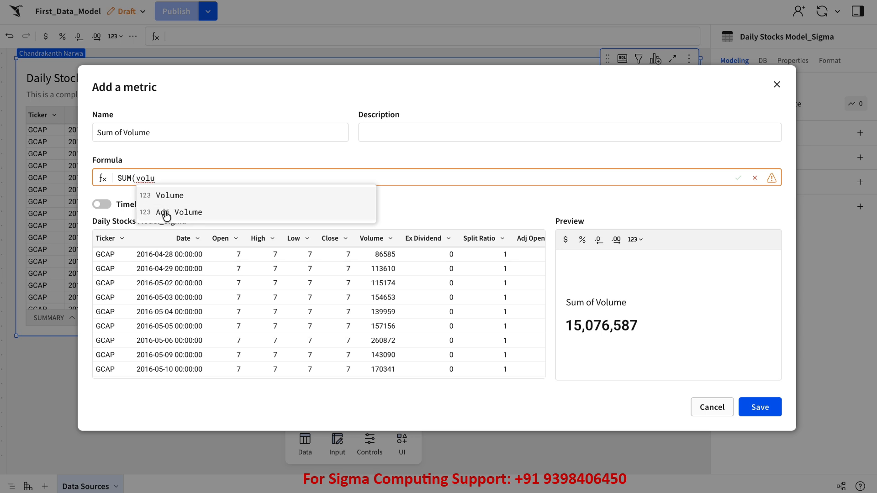
pyautogui.click(169, 196)
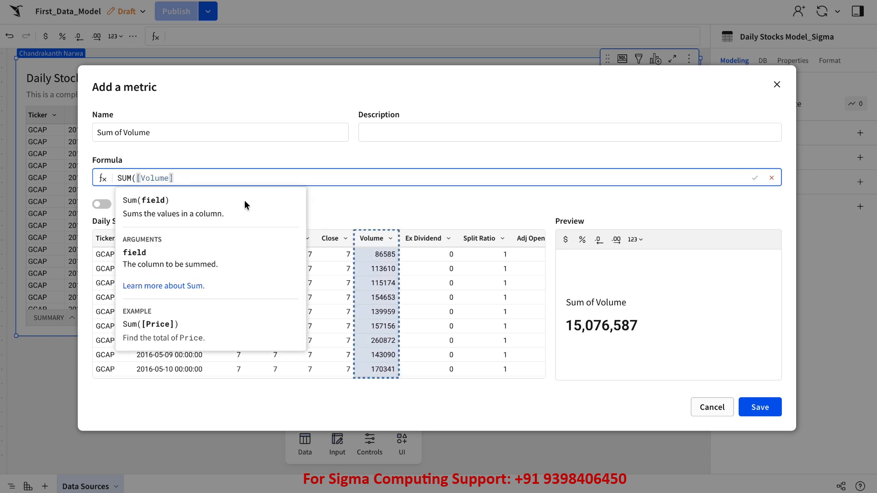
pyautogui.write(')')
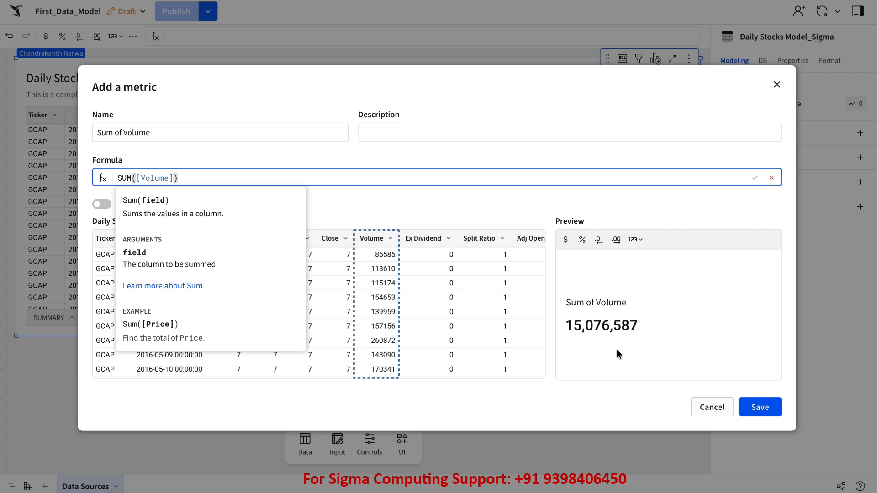
pyautogui.click(766, 407)
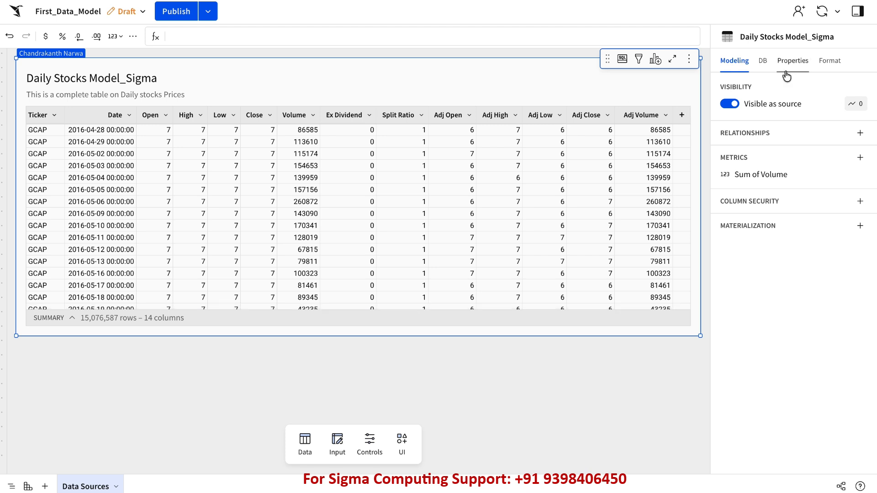
# Step: Check where the Sum of Volume metric is listed in the table's properties and modeling settings
pyautogui.click(763, 62)
pyautogui.click(793, 61)
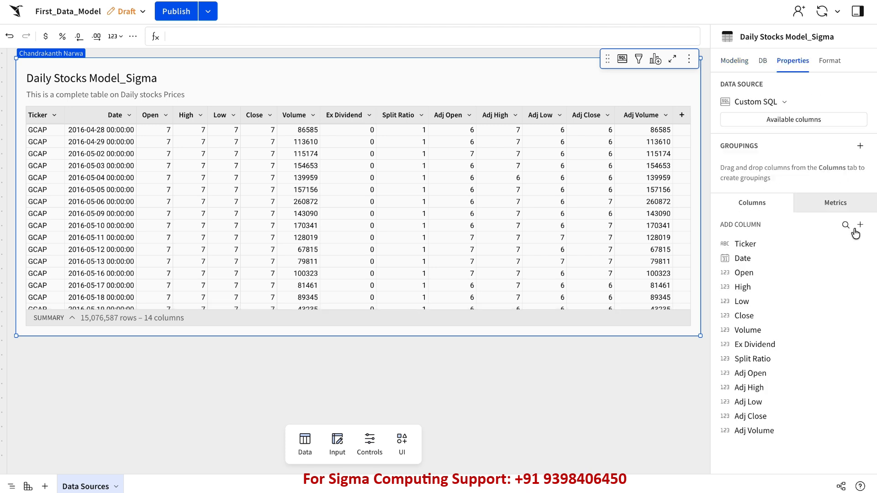
pyautogui.click(840, 215)
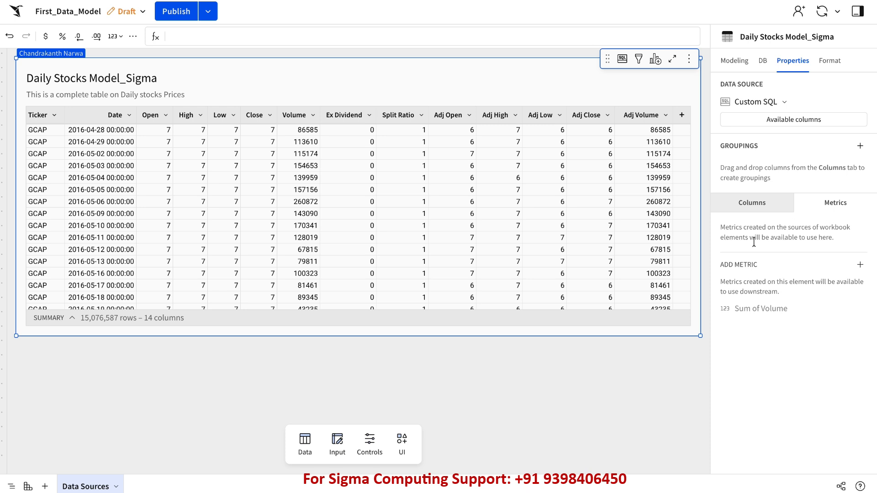
pyautogui.click(860, 264)
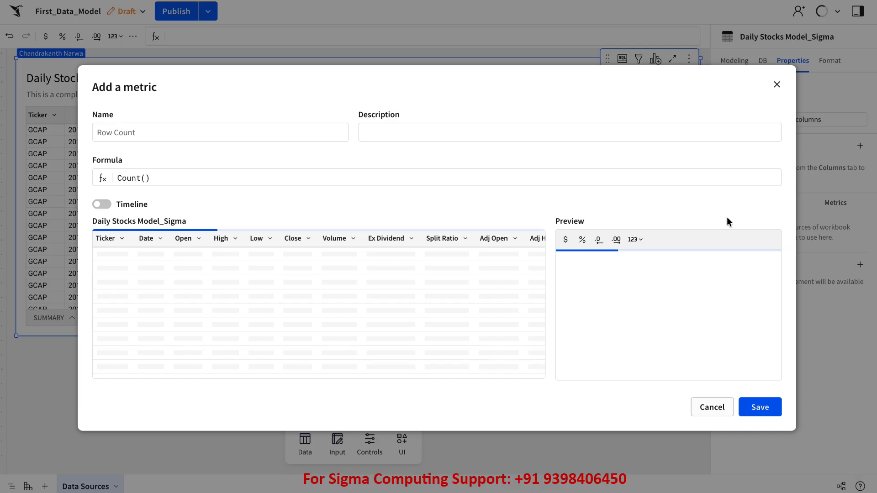
pyautogui.click(776, 84)
pyautogui.click(734, 64)
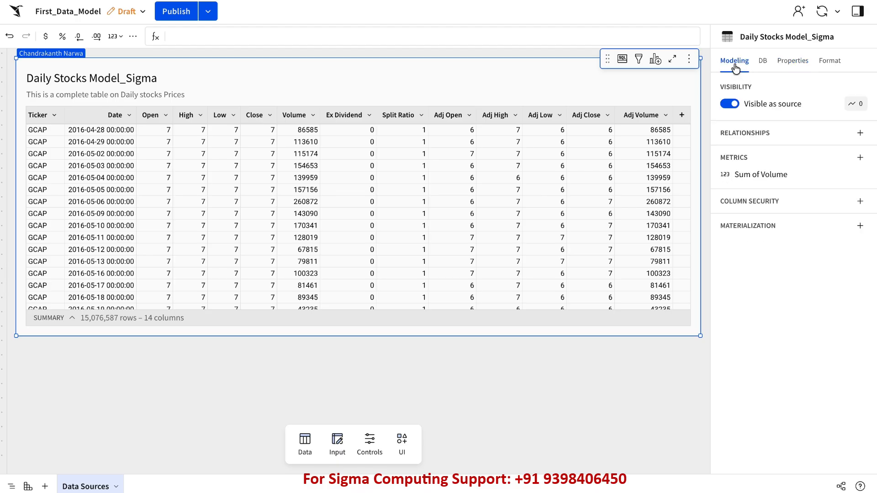
pyautogui.click(791, 64)
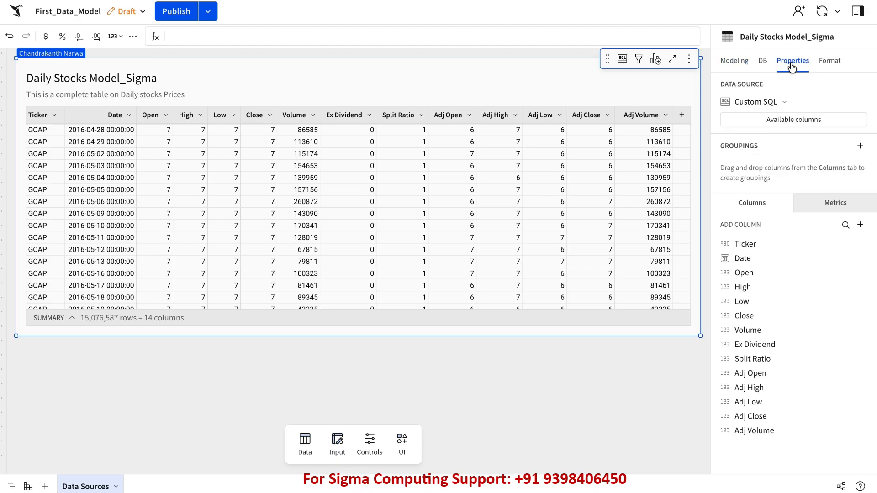
pyautogui.click(730, 64)
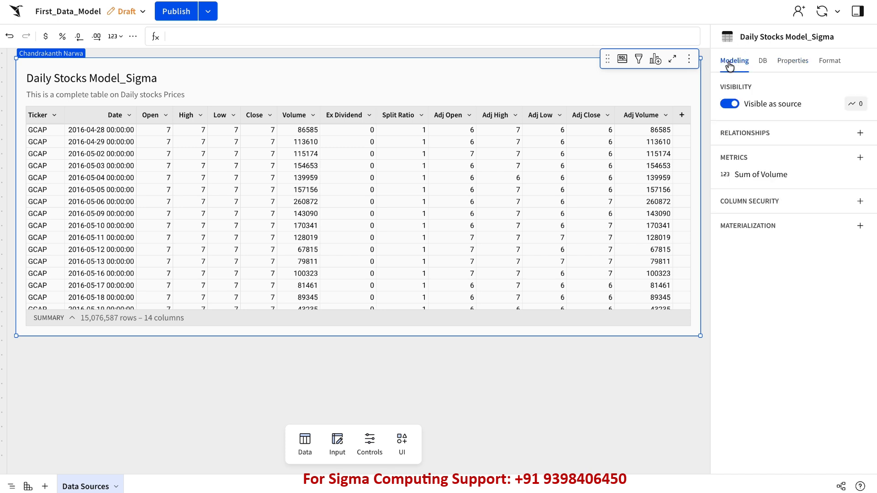
# Step: Publish the First_Data_Model changes and reload the exploration workbook that uses the model
pyautogui.click(185, 14)
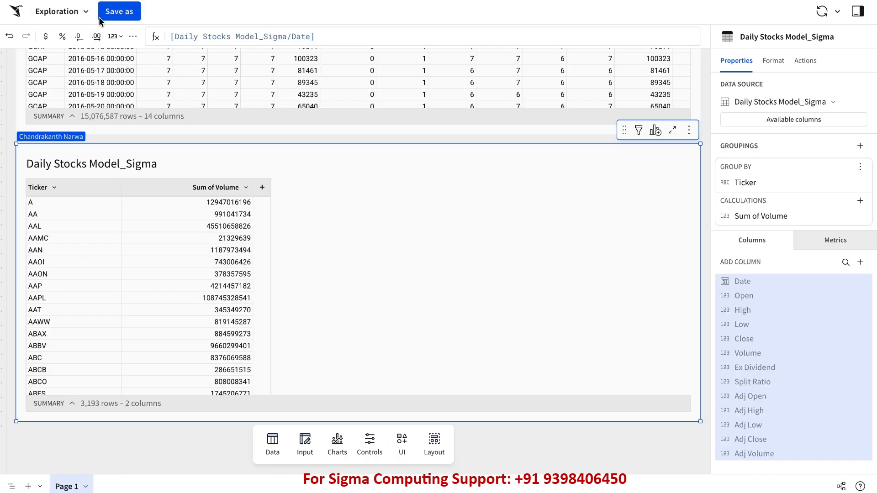
pyautogui.press('super+r')
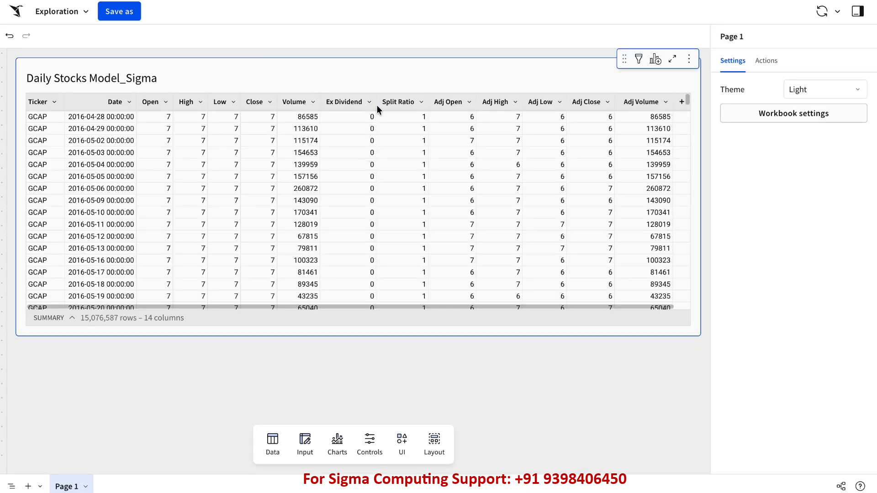
pyautogui.hotkey('ctrl', 'shift', 'Tab')
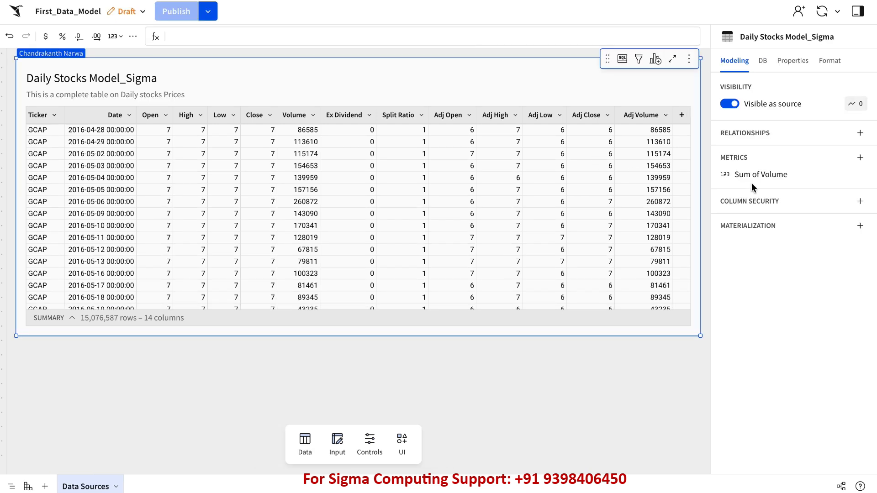
pyautogui.moveTo(753, 180)
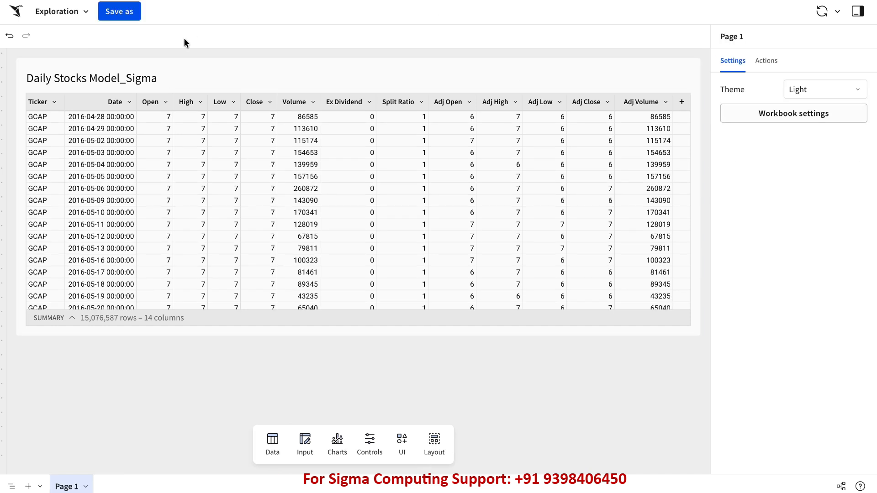
# Step: Create a child table from the reloaded exploration's Daily Stocks Model_Sigma table
pyautogui.moveTo(327, 276)
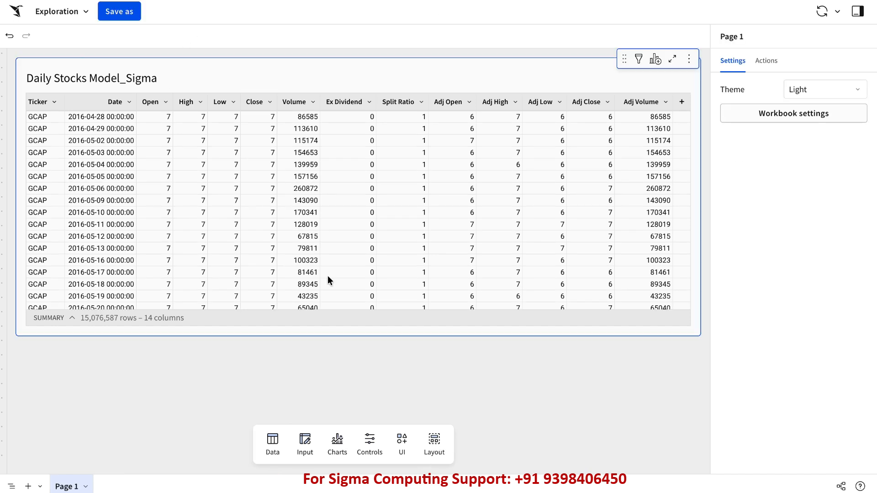
pyautogui.click(656, 62)
pyautogui.click(598, 113)
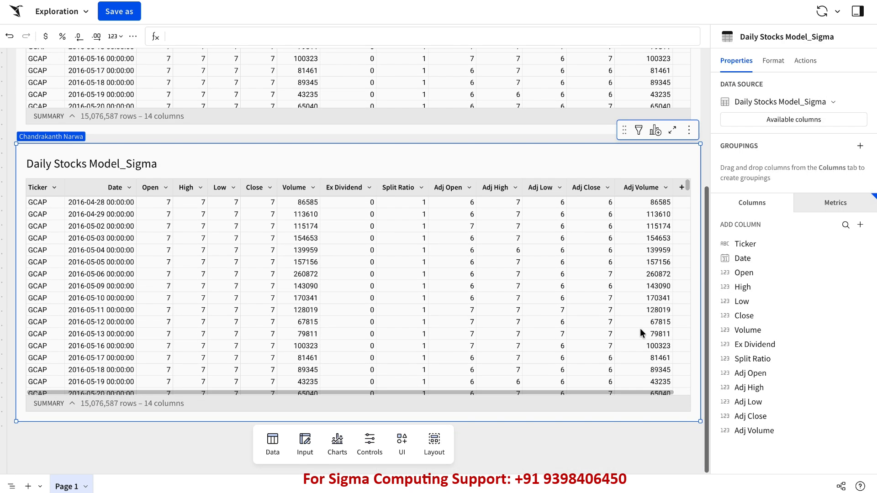
# Step: Hide the 13 columns from Date through Adj Volume in the new child table, keeping only Ticker shown
pyautogui.click(753, 262)
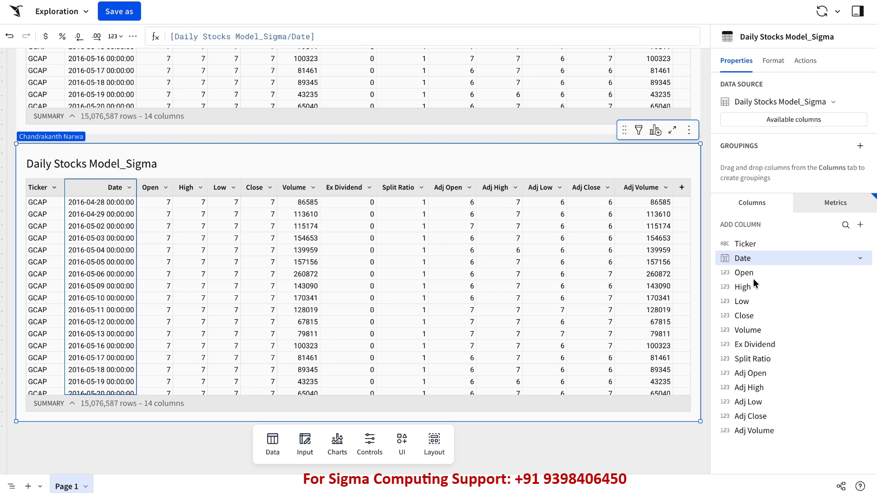
pyautogui.keyDown('shift'); pyautogui.click(757, 429); pyautogui.keyUp('shift')
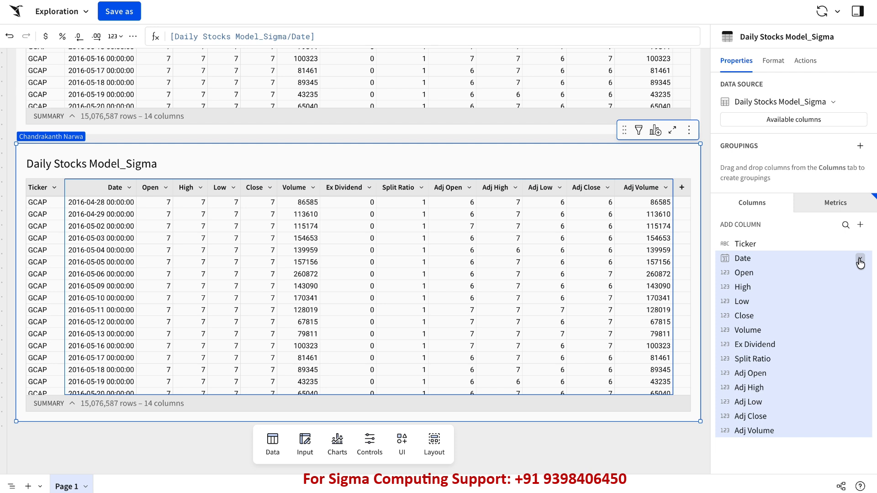
pyautogui.click(859, 261)
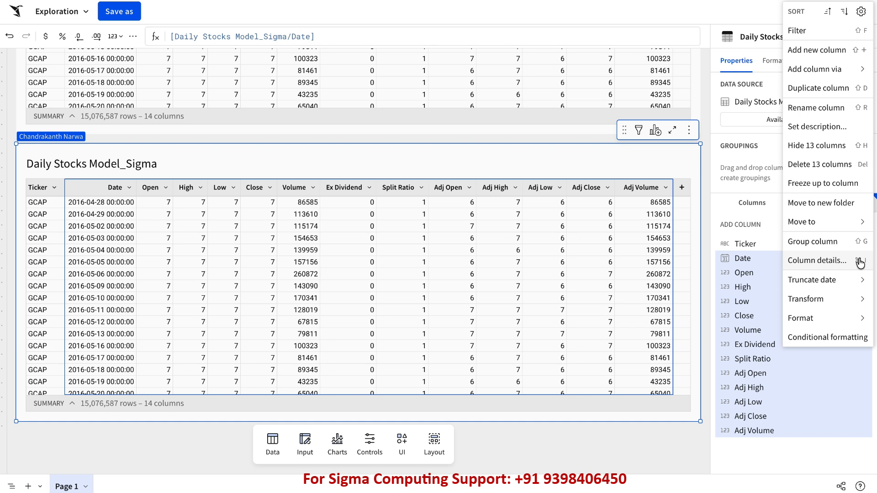
pyautogui.click(822, 165)
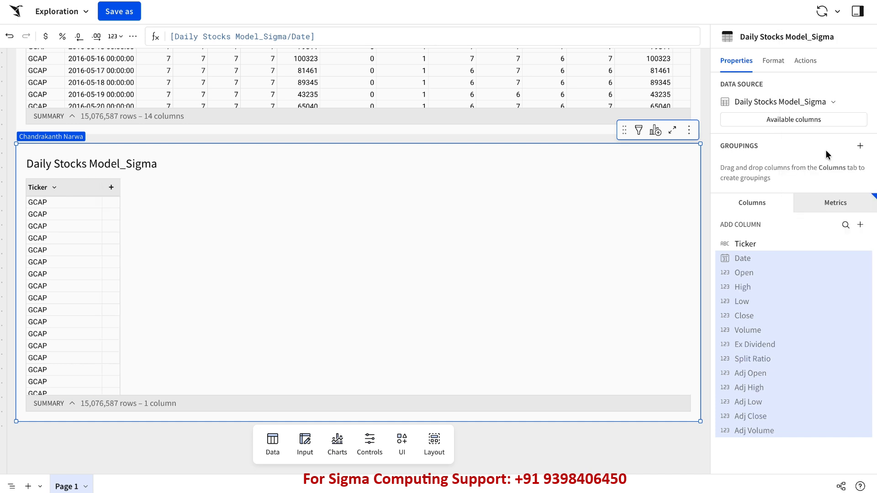
# Step: Check the child table's available metrics and group the table by Ticker
pyautogui.click(815, 207)
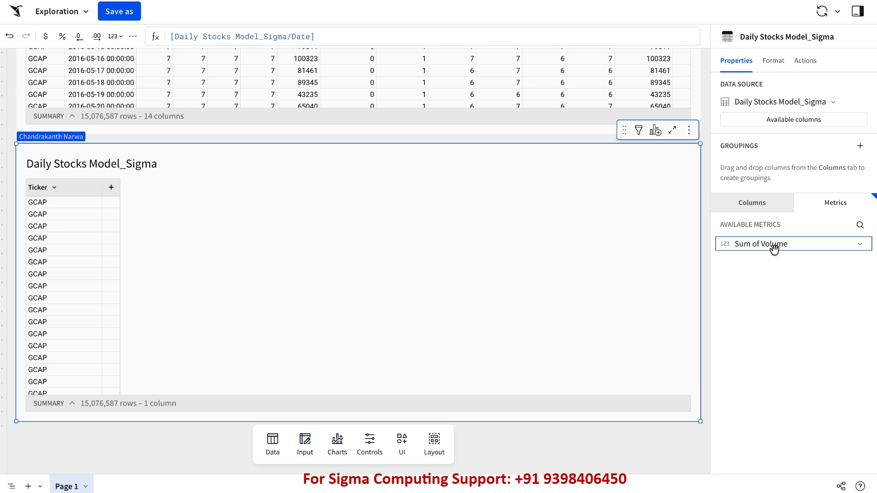
pyautogui.click(769, 209)
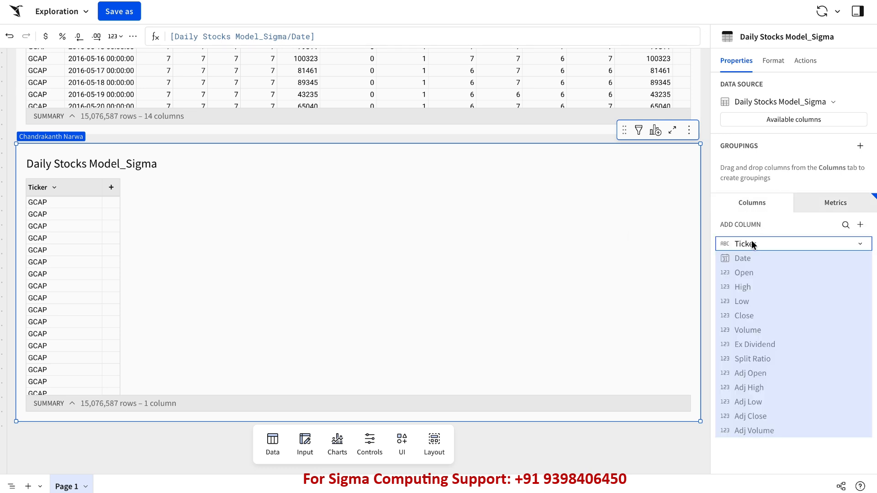
pyautogui.moveTo(752, 241); pyautogui.dragTo(761, 160)
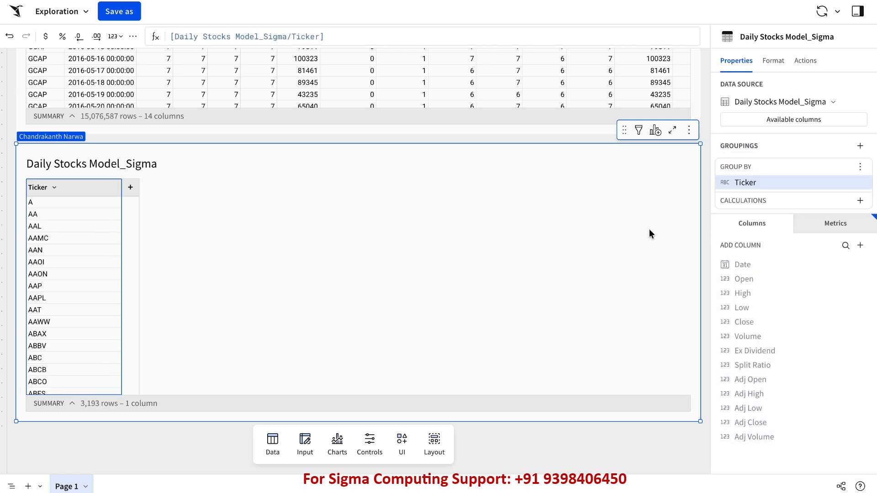
# Step: Add the Sum of Volume metric as a calculation under the Ticker grouping and title the child table "Tciker wise volume"
pyautogui.click(836, 223)
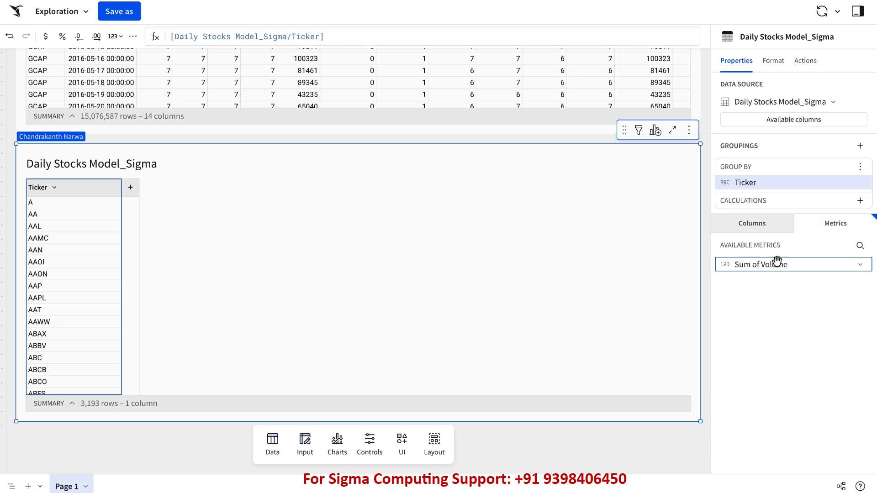
pyautogui.moveTo(776, 264); pyautogui.dragTo(776, 204)
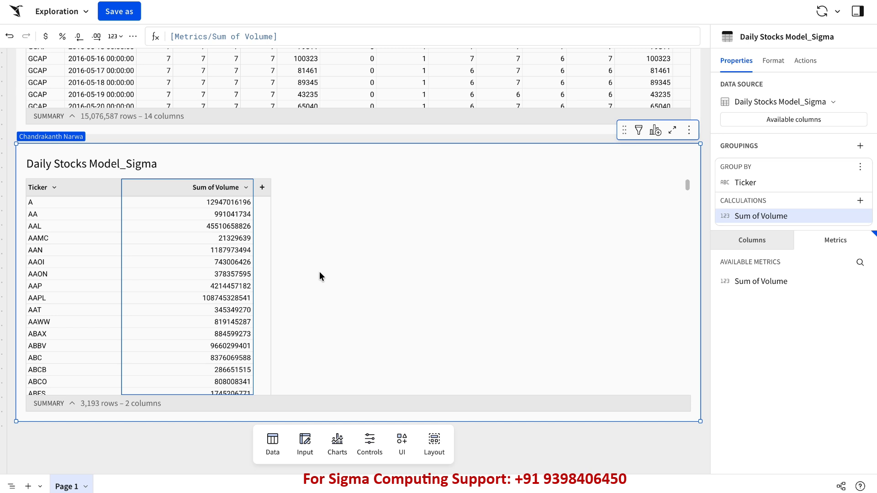
pyautogui.doubleClick(126, 163)
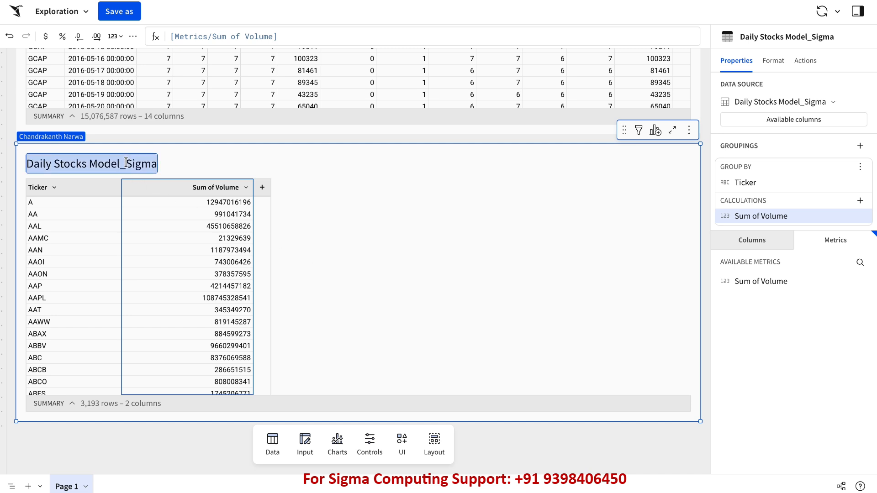
pyautogui.write('Tciker wis')
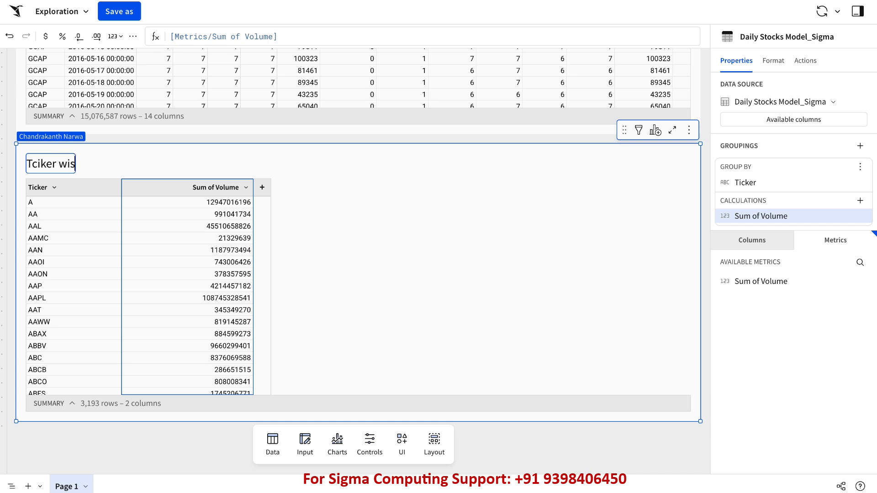
pyautogui.write('e volume')
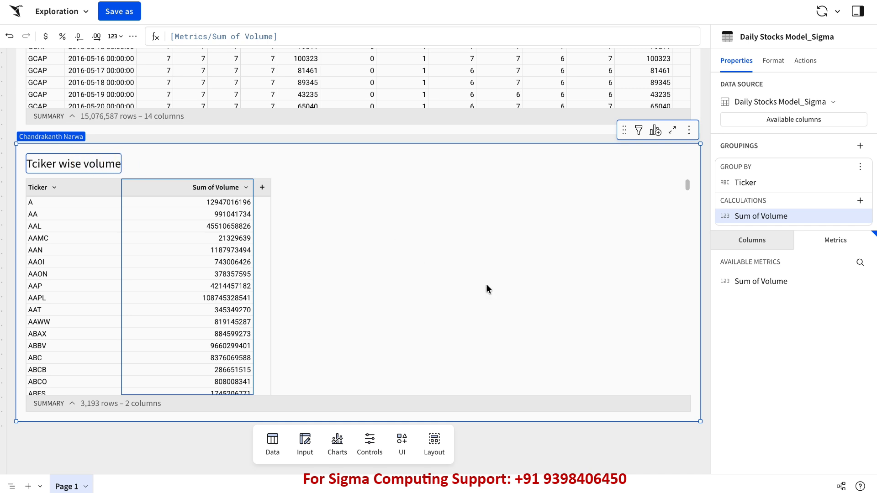
pyautogui.click(504, 297)
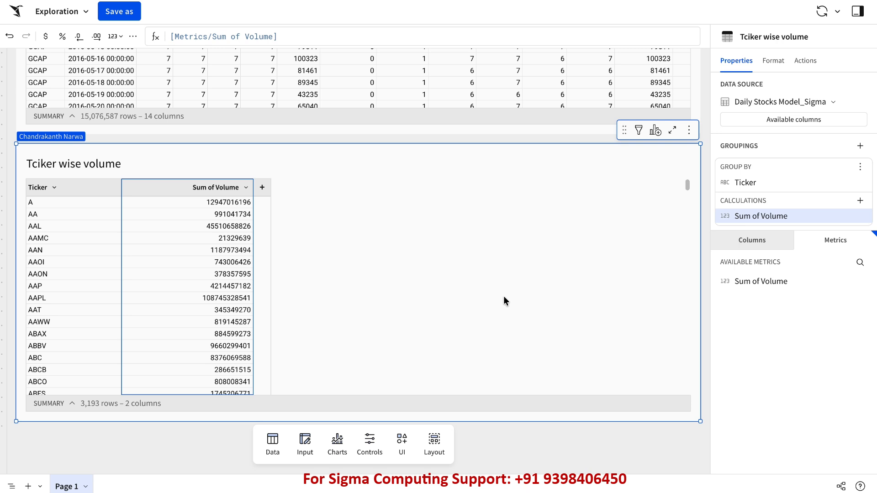
# Step: Add a text input control below the Tciker wise volume table and narrow it to about a fifth of the page width
pyautogui.click(375, 450)
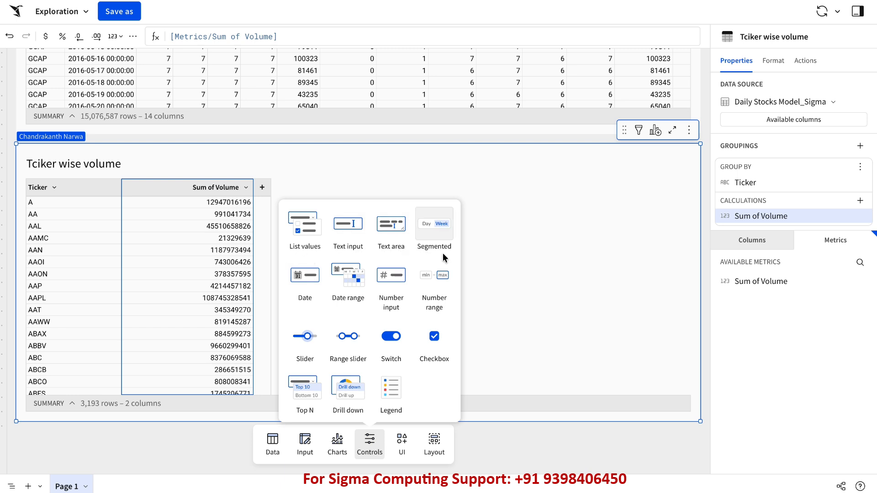
pyautogui.click(350, 233)
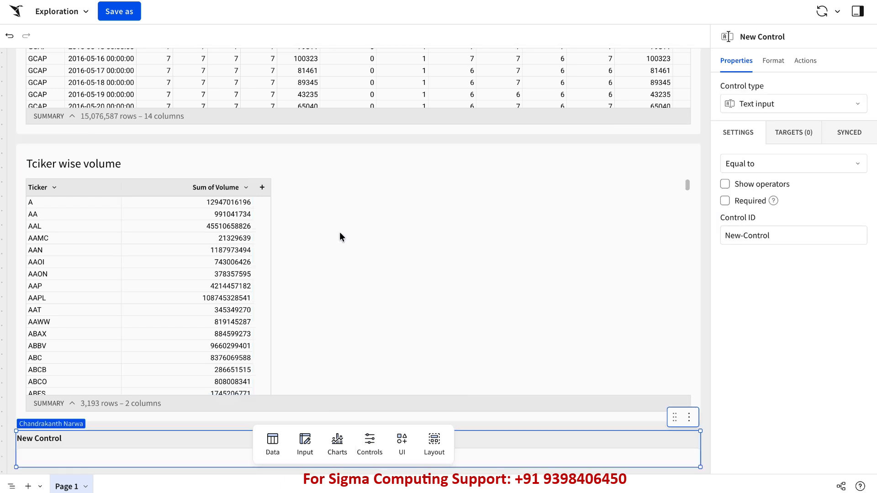
pyautogui.scroll(-1, 662, 438)
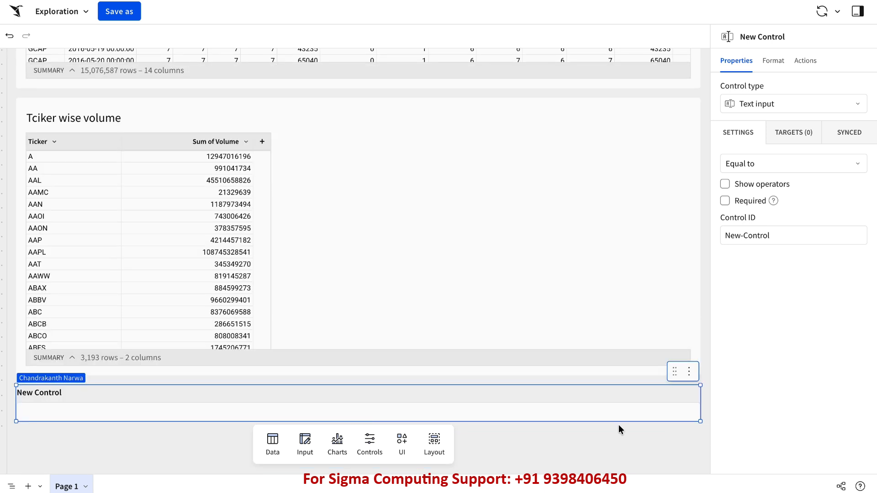
pyautogui.moveTo(699, 403); pyautogui.dragTo(156, 406)
# Step: Rename the new text input control as "Ticker Filter"
pyautogui.doubleClick(56, 393)
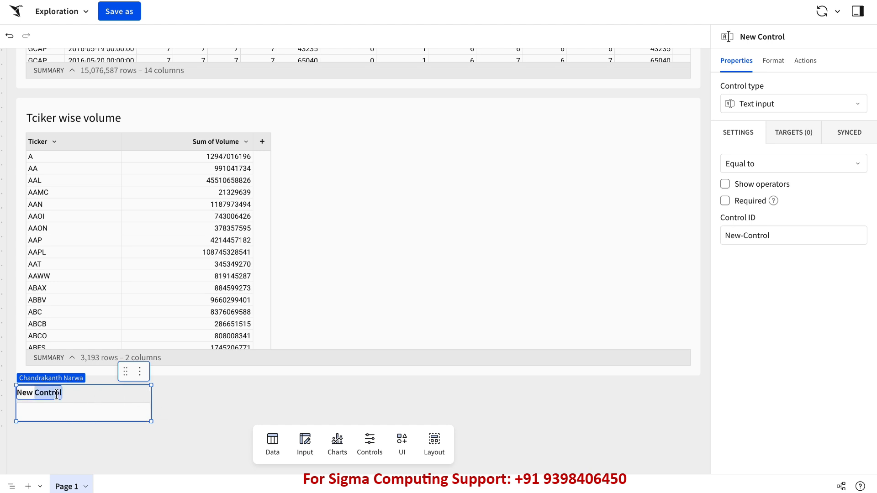
pyautogui.hotkey('ctrl', 'a')
pyautogui.write('Tikcer')
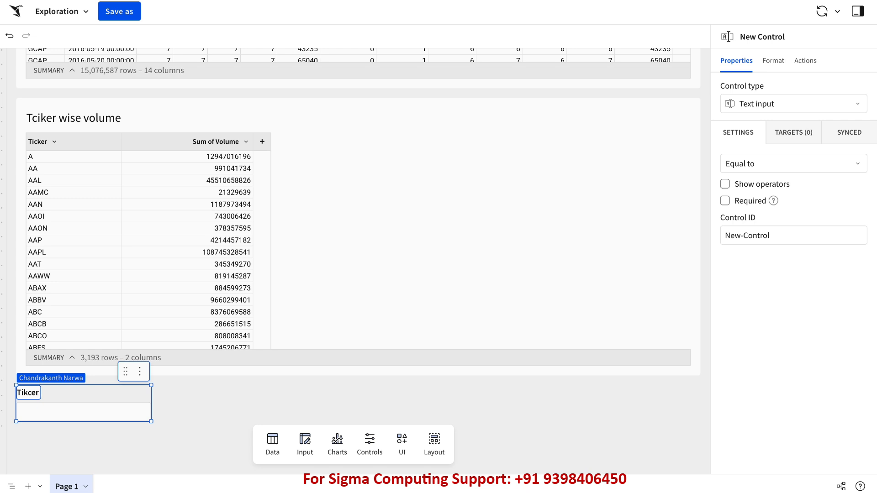
pyautogui.press('BackSpace')
pyautogui.press('BackSpace')
pyautogui.press('BackSpace')
pyautogui.press('BackSpace')
pyautogui.press('BackSpace')
pyautogui.press('BackSpace')
pyautogui.write('icker Filter')
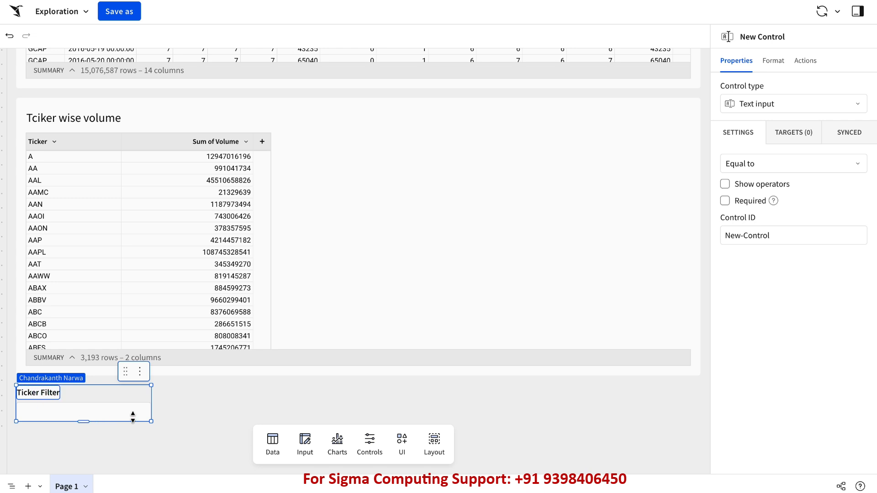
pyautogui.click(130, 396)
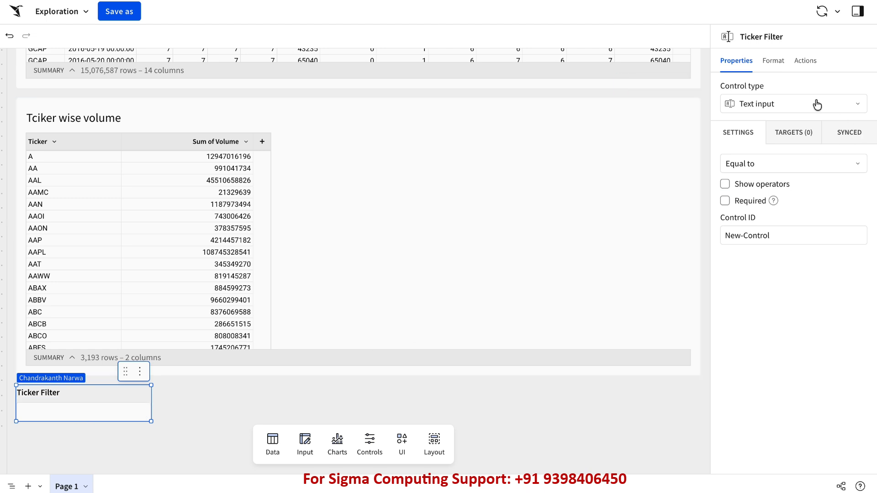
pyautogui.click(778, 68)
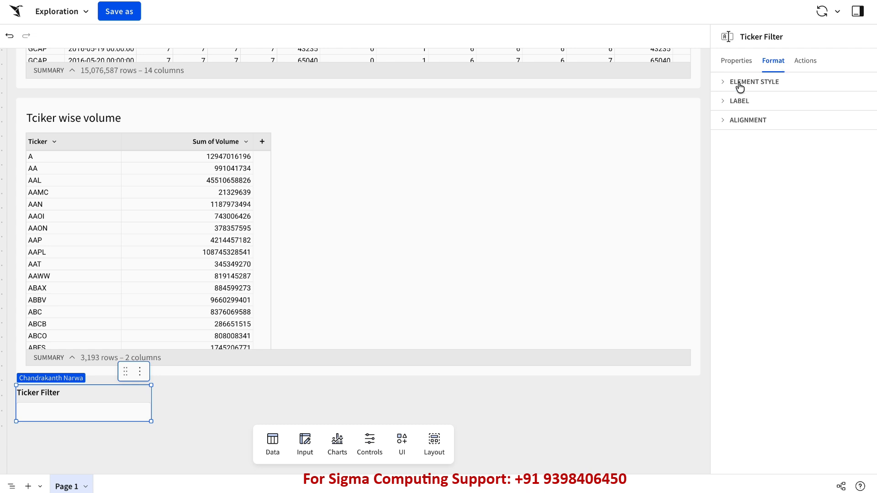
pyautogui.click(722, 89)
pyautogui.click(722, 90)
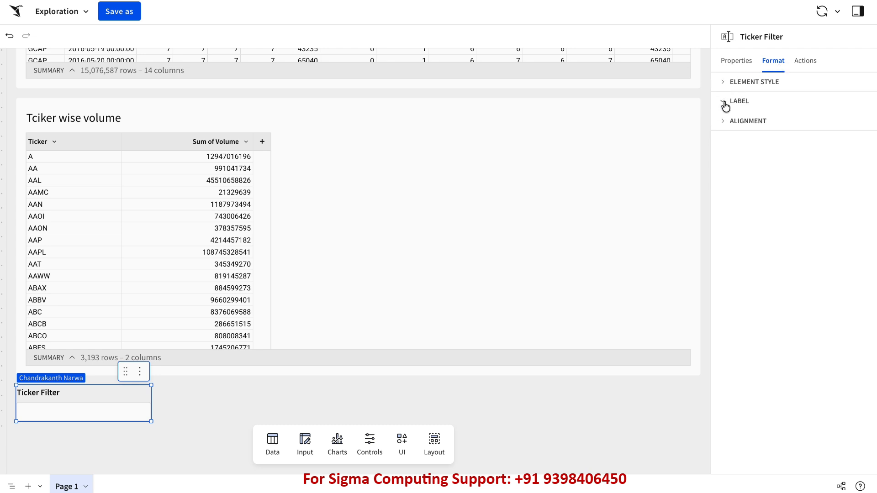
pyautogui.click(722, 99)
pyautogui.click(805, 64)
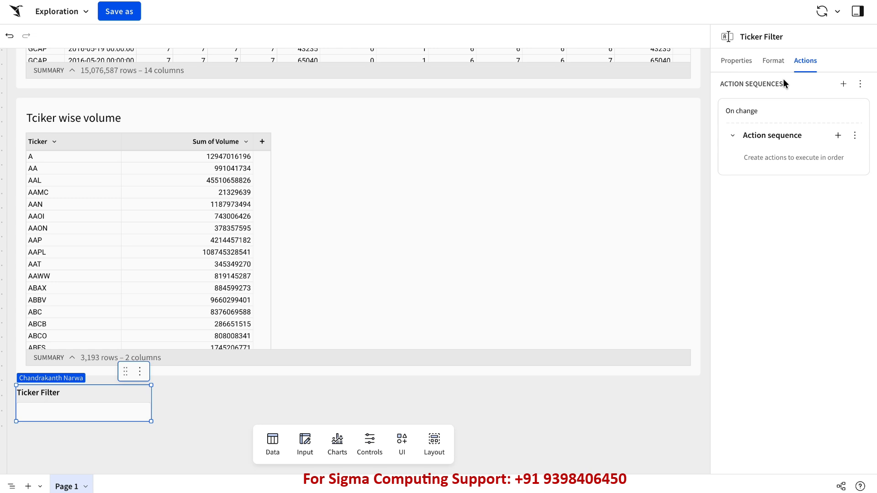
# Step: Set the Daily Stocks Model_Sigma data source's Ticker column as the filter target of the Ticker Filter control
pyautogui.click(733, 66)
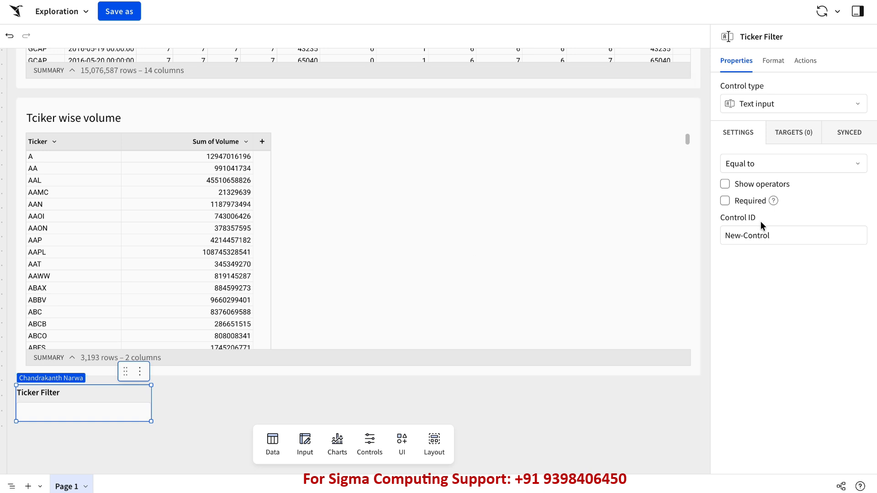
pyautogui.click(799, 137)
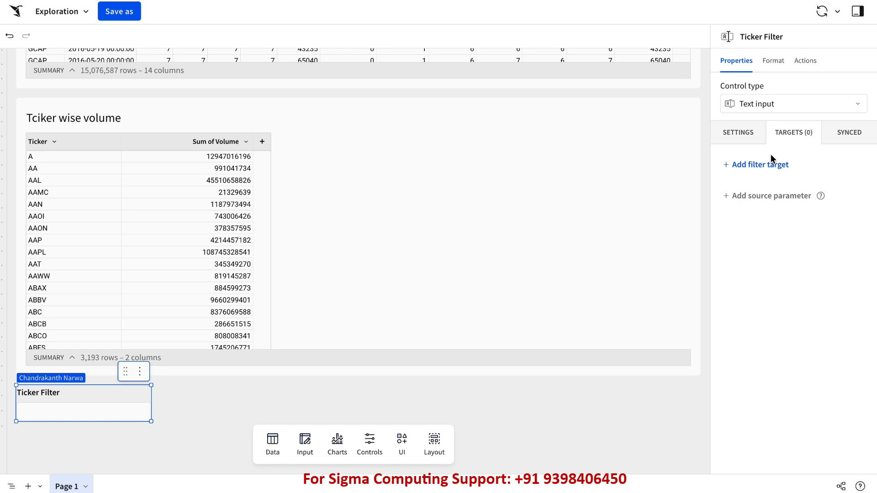
pyautogui.click(762, 166)
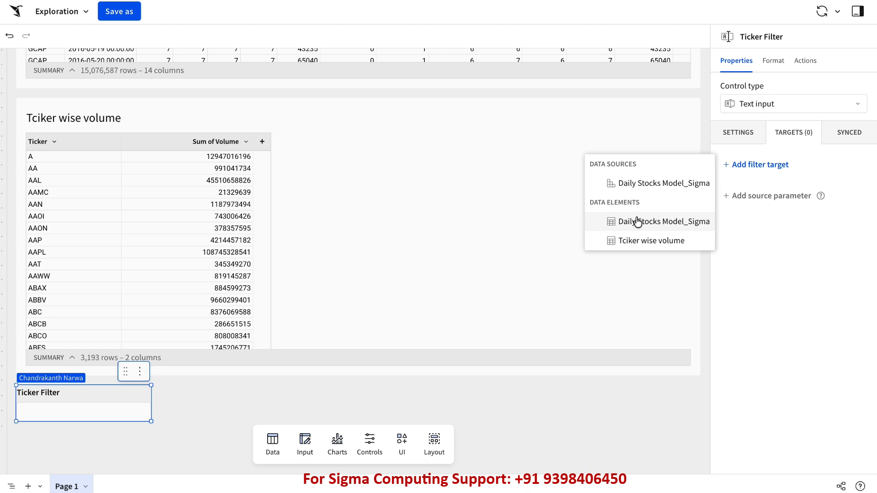
pyautogui.click(637, 186)
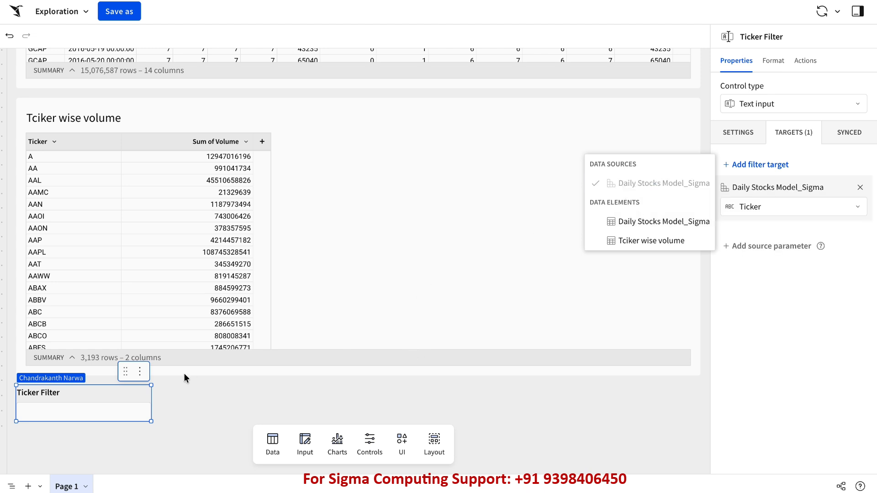
pyautogui.click(101, 392)
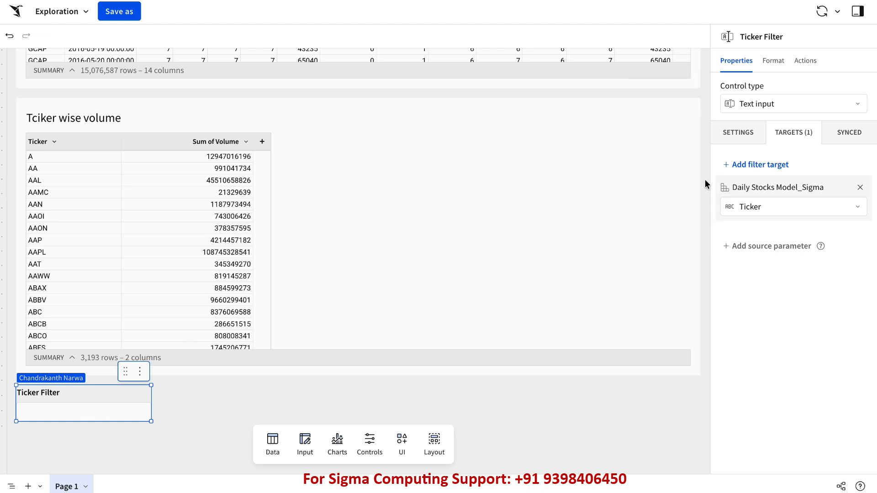
# Step: Filter both tables to AAOI with the Ticker Filter control and check the filtered rows
pyautogui.scroll(5, 705, 185)
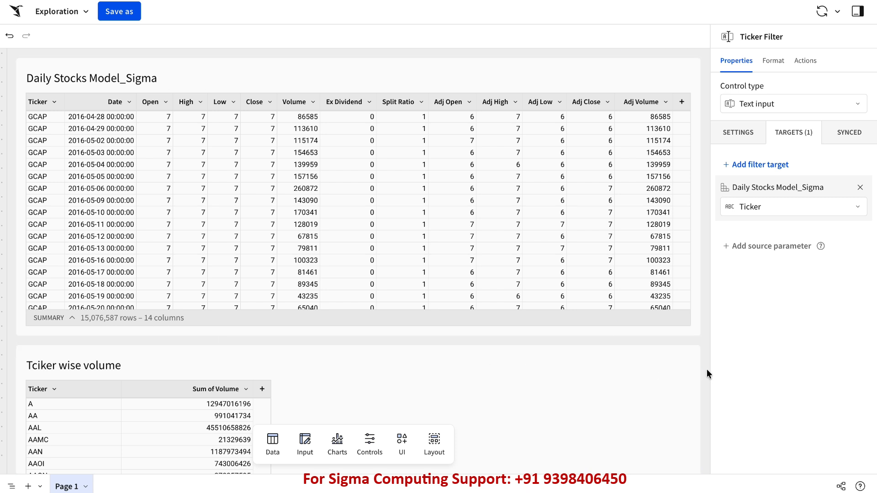
pyautogui.scroll(-4, 706, 369)
pyautogui.scroll(-1, 707, 369)
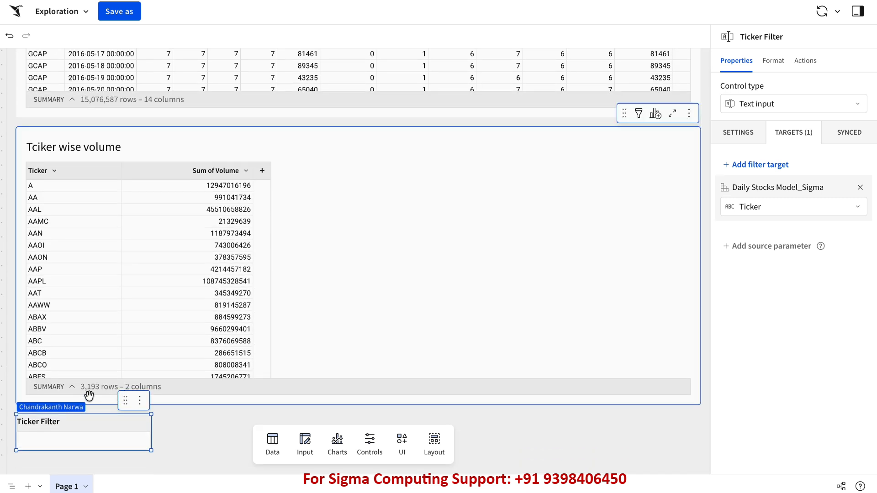
pyautogui.click(46, 442)
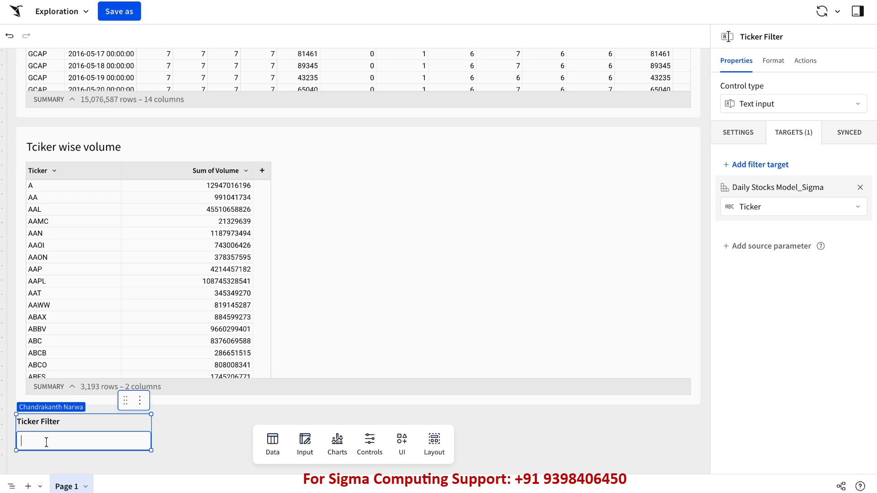
pyautogui.write('AAOI')
pyautogui.press('Return')
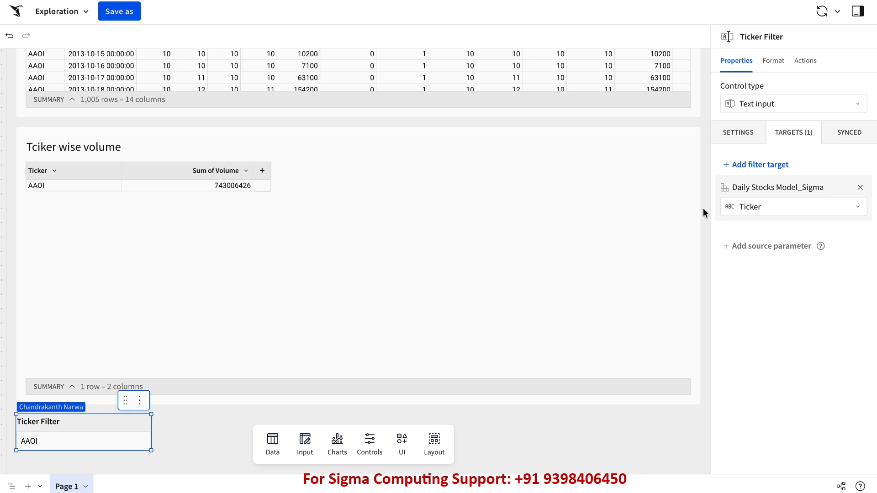
pyautogui.scroll(5, 703, 207)
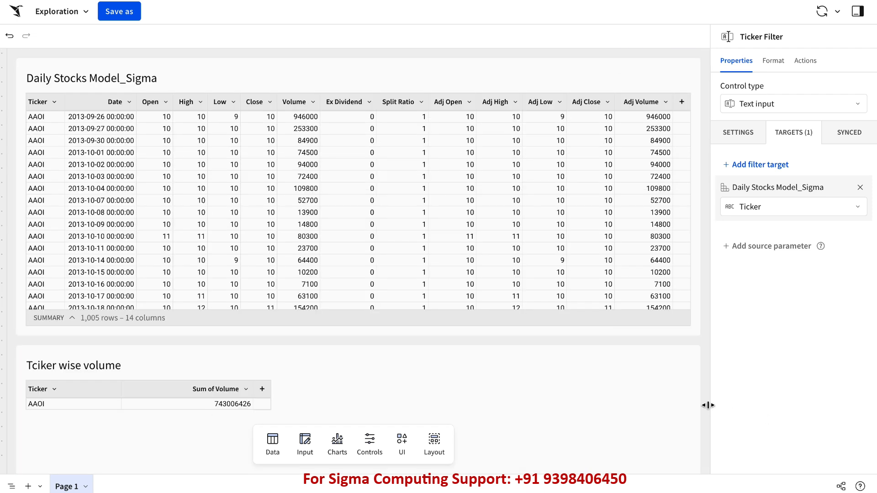
# Step: Move the Ticker Filter control above the Daily Stocks Model_Sigma table and narrow it to about a fifth of the page width
pyautogui.scroll(-5, 705, 404)
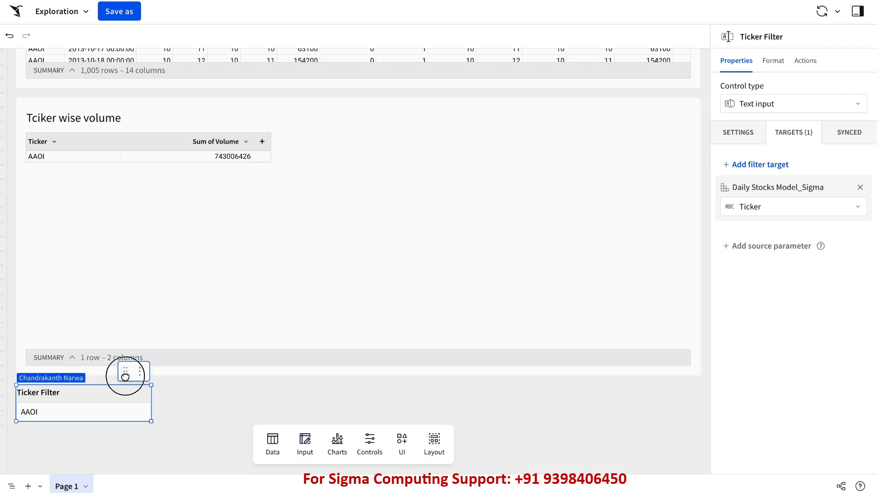
pyautogui.moveTo(125, 376); pyautogui.dragTo(154, 49)
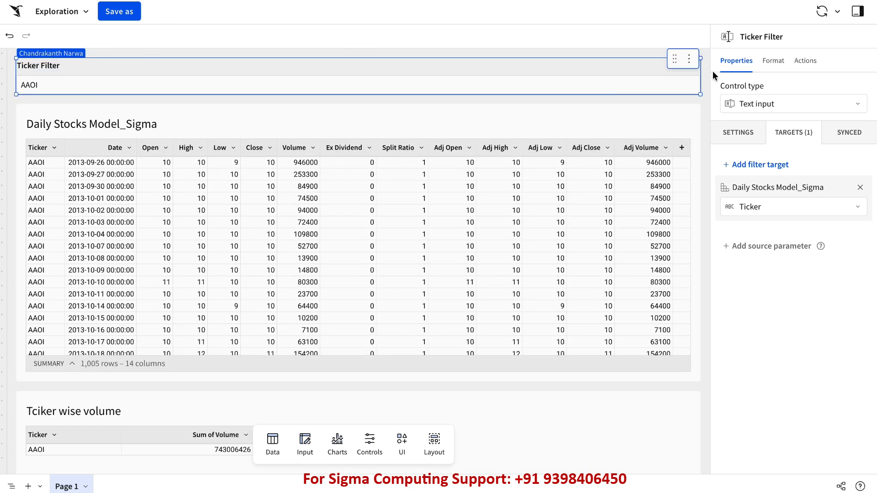
pyautogui.moveTo(700, 75); pyautogui.dragTo(143, 103)
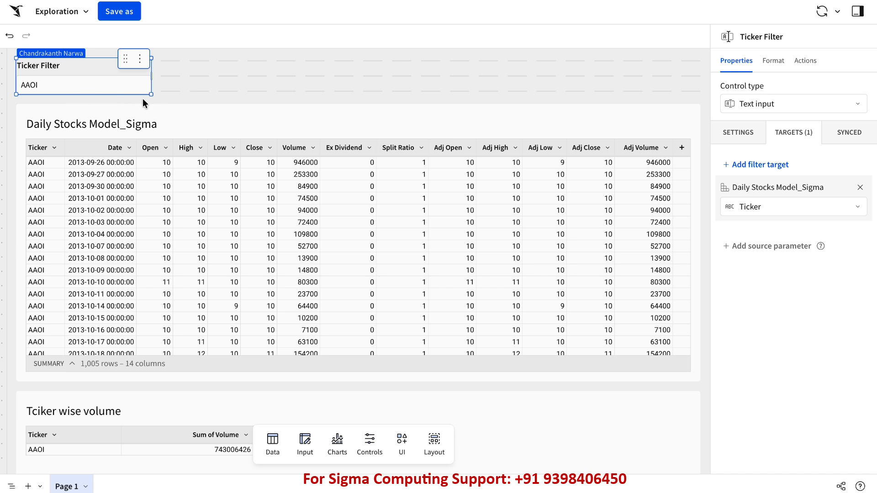
pyautogui.click(243, 82)
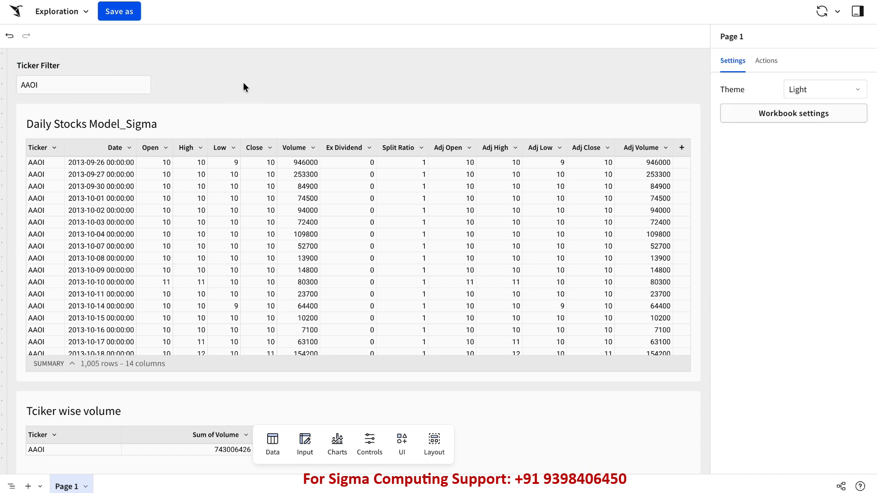
# Step: Clear the value in the Ticker Filter control and review both tables unfiltered
pyautogui.click(91, 71)
pyautogui.doubleClick(29, 86)
pyautogui.press('BackSpace')
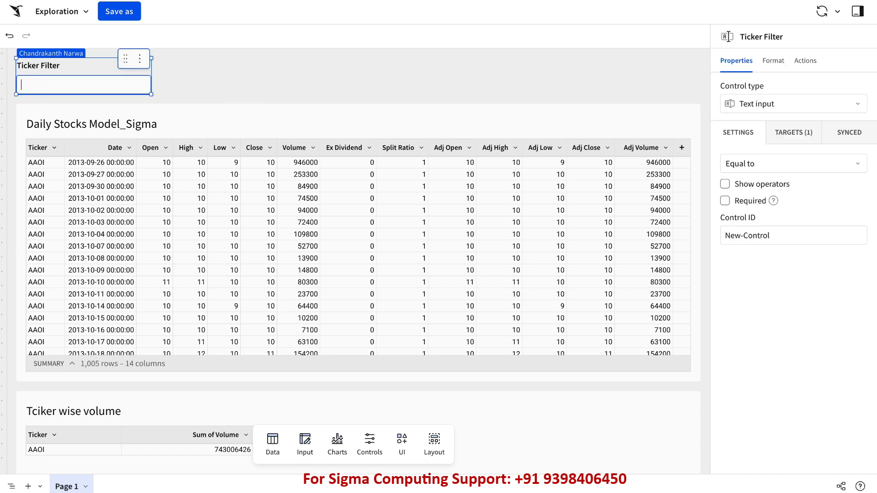
pyautogui.press('Return')
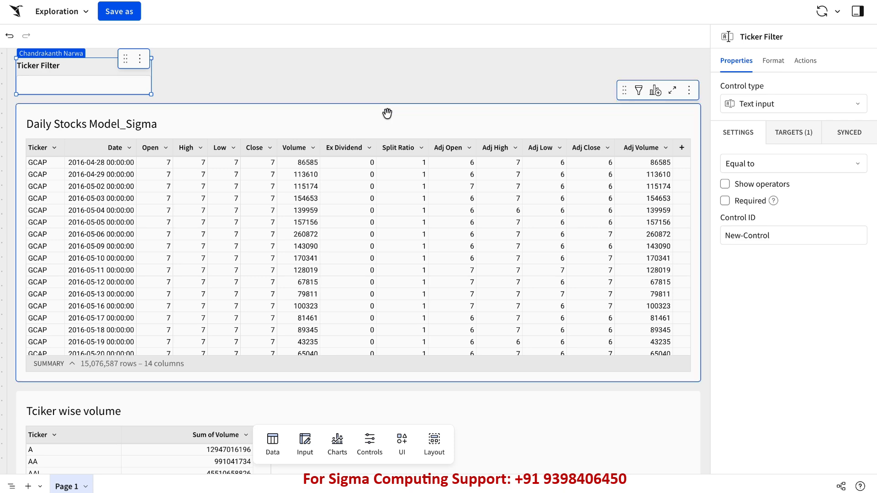
pyautogui.scroll(-2, 543, 96)
pyautogui.scroll(-10, 547, 98)
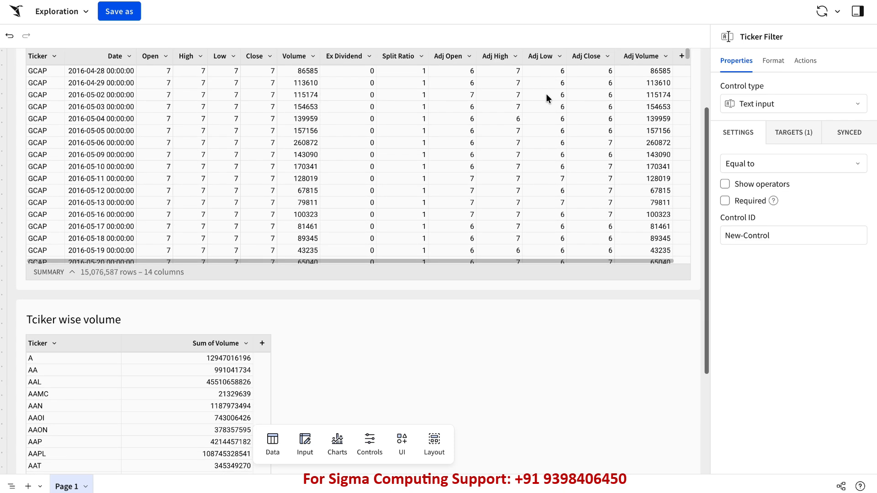
pyautogui.scroll(-4, 698, 279)
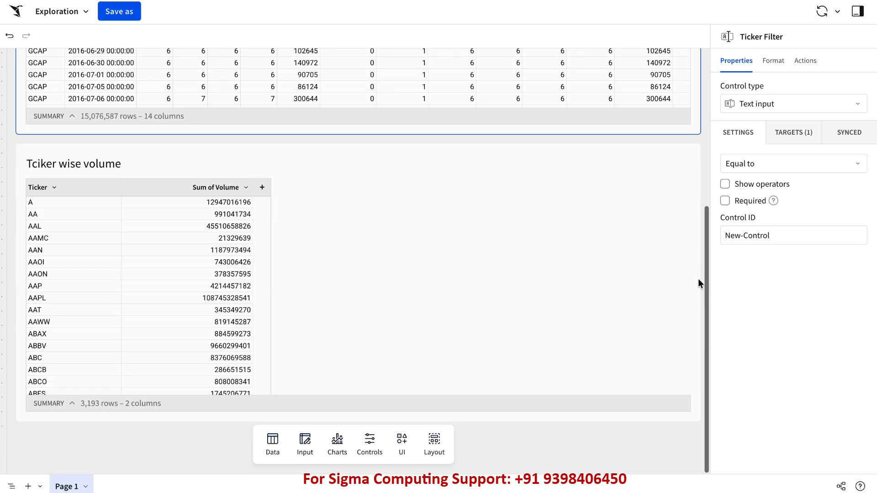
pyautogui.scroll(6, 698, 279)
pyautogui.scroll(1, 697, 279)
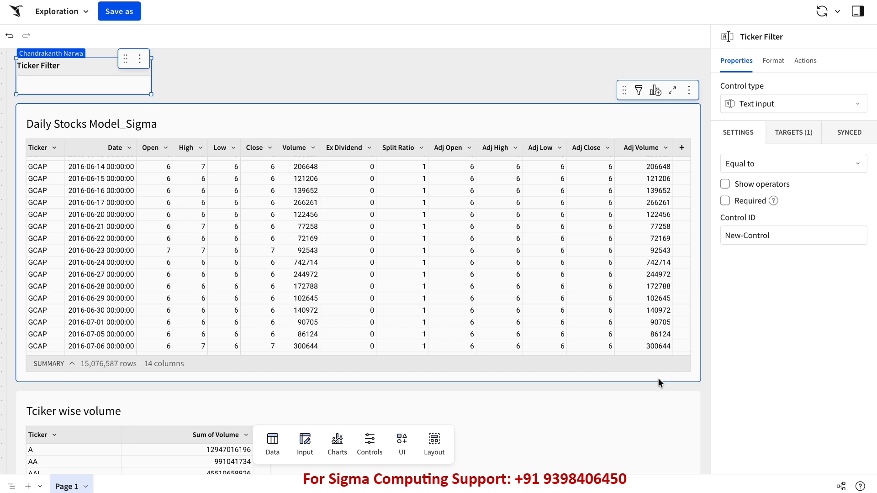
# Step: Add a text input control below the Daily Stocks Model_Sigma table in First_Data_Model and narrow it to about a fifth of the page width
pyautogui.click(806, 134)
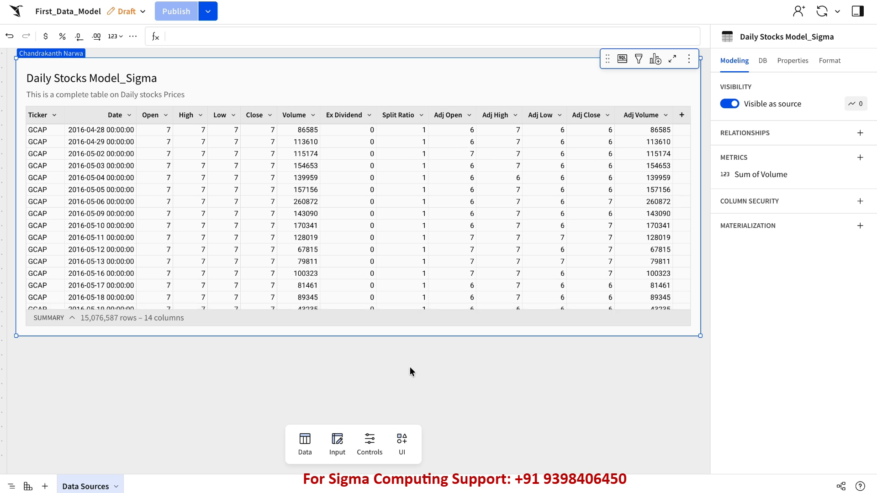
pyautogui.click(369, 441)
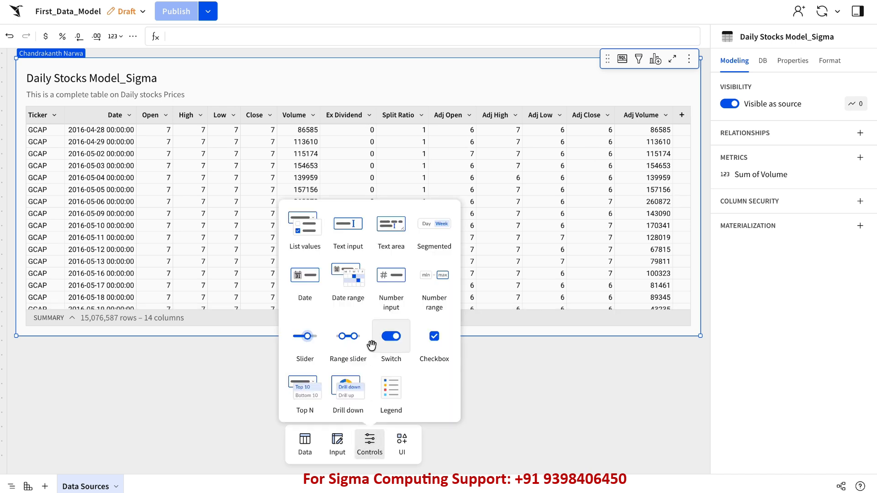
pyautogui.click(347, 226)
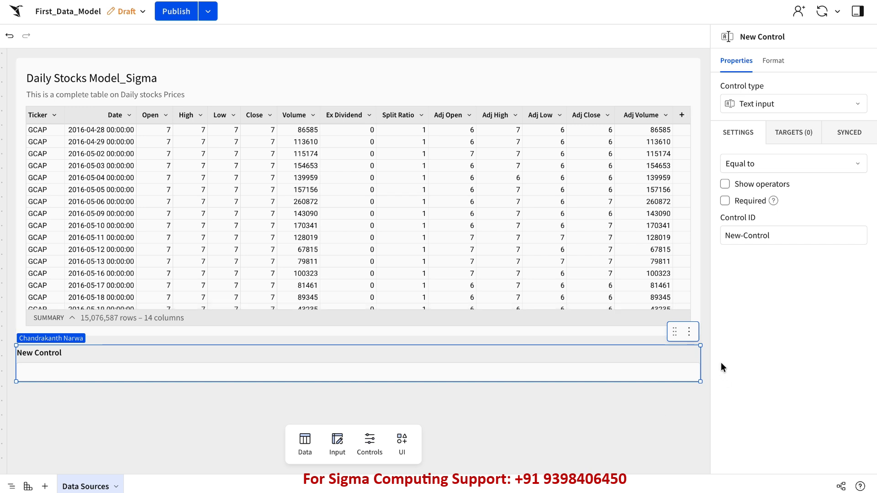
pyautogui.moveTo(700, 364); pyautogui.dragTo(171, 370)
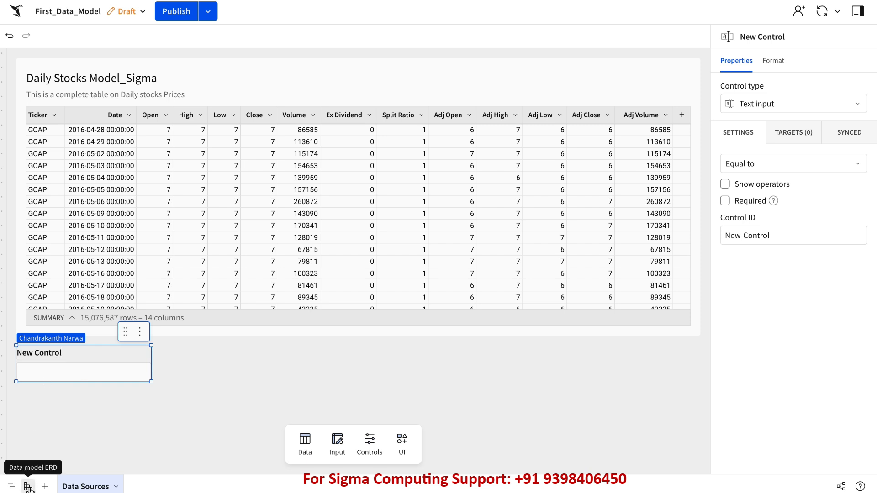
# Step: Rename the data model's new text input control as Ticker Wise_DS
pyautogui.click(61, 359)
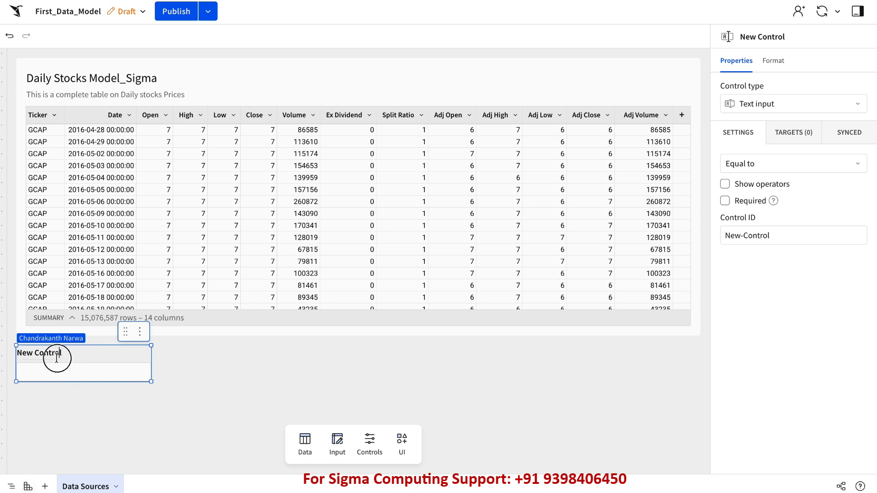
pyautogui.doubleClick(58, 359)
pyautogui.write('Ti')
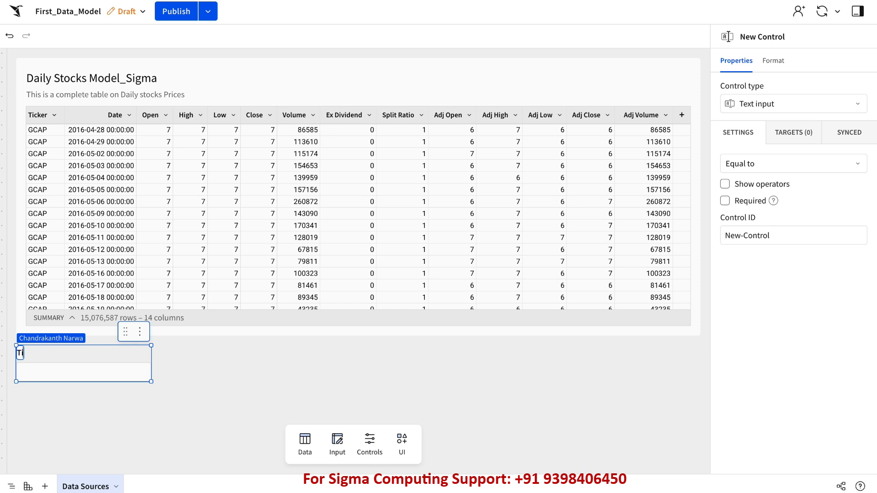
pyautogui.write('cker Wise_DS')
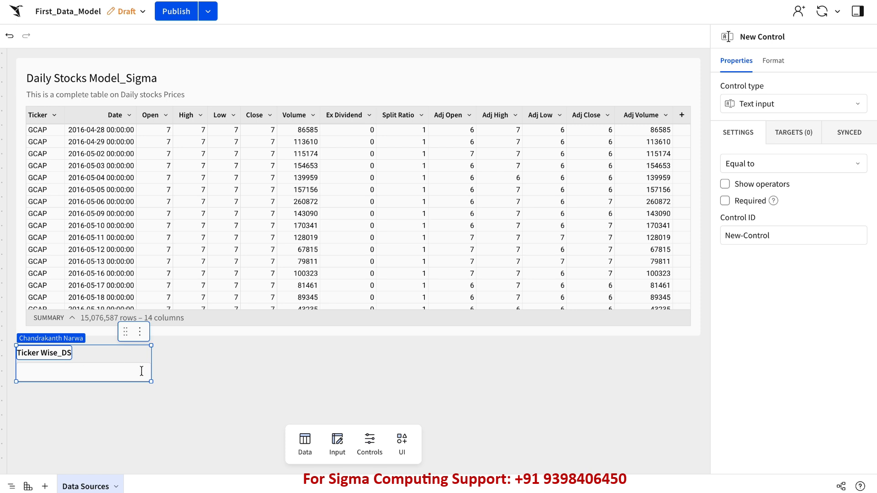
pyautogui.click(205, 376)
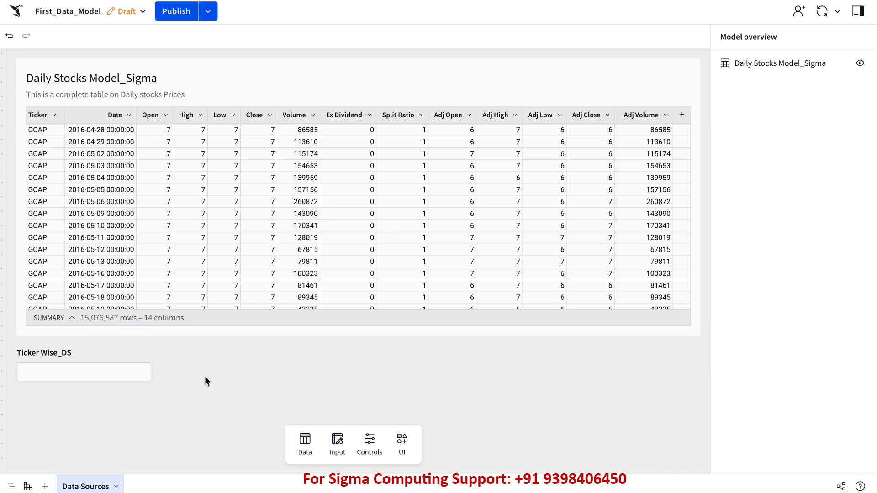
# Step: Set the Daily Stocks Model_Sigma table's Ticker column as the filter target of the Ticker Wise_DS control and publish the data model
pyautogui.click(108, 365)
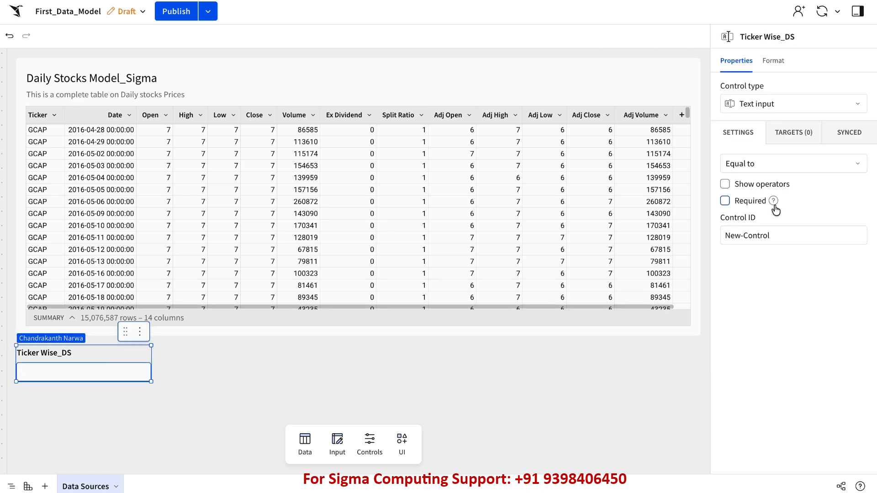
pyautogui.click(797, 134)
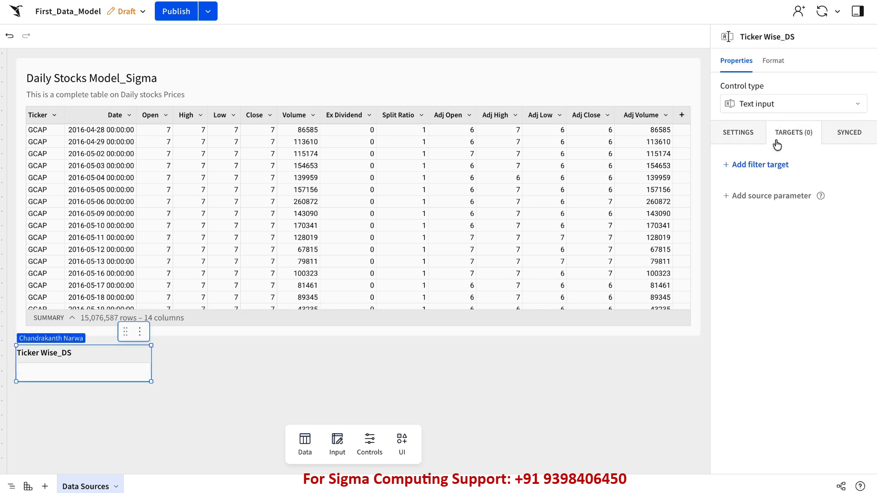
pyautogui.click(759, 165)
pyautogui.click(660, 202)
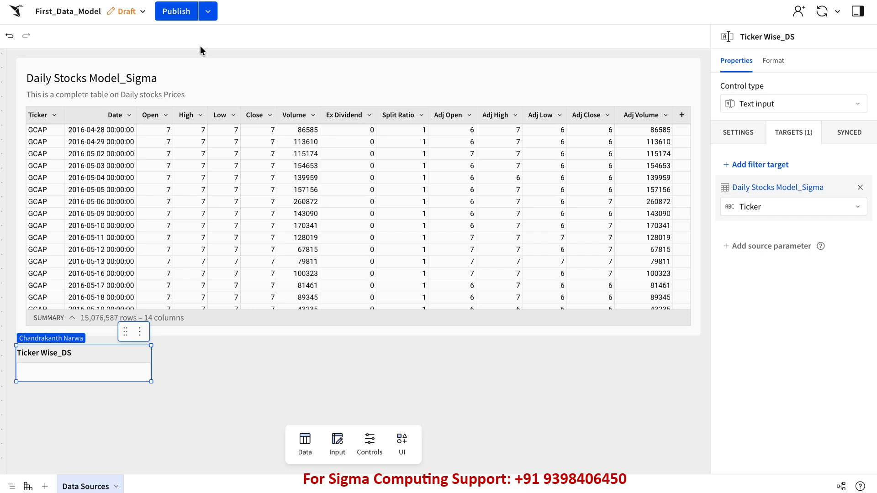
pyautogui.click(180, 12)
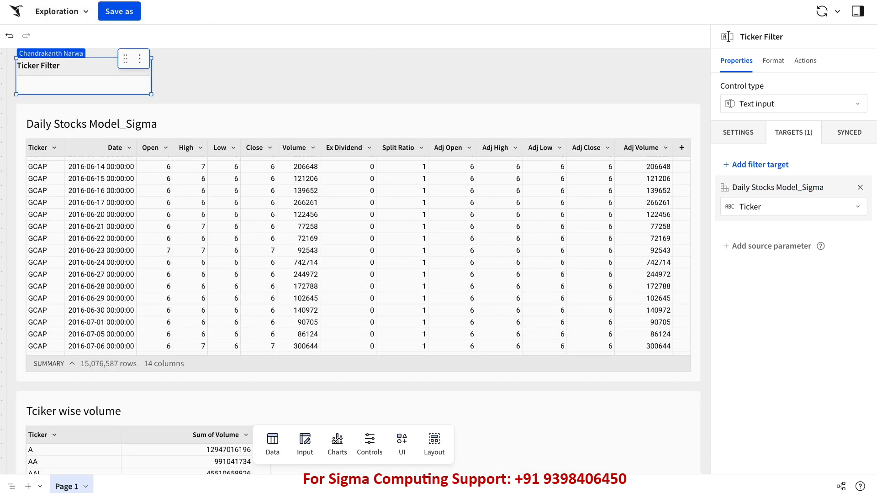
# Step: Reload the exploration and remove the Daily Stocks Model_Sigma filter target from the Ticker Filter control
pyautogui.moveTo(272, 128)
pyautogui.press('F5')
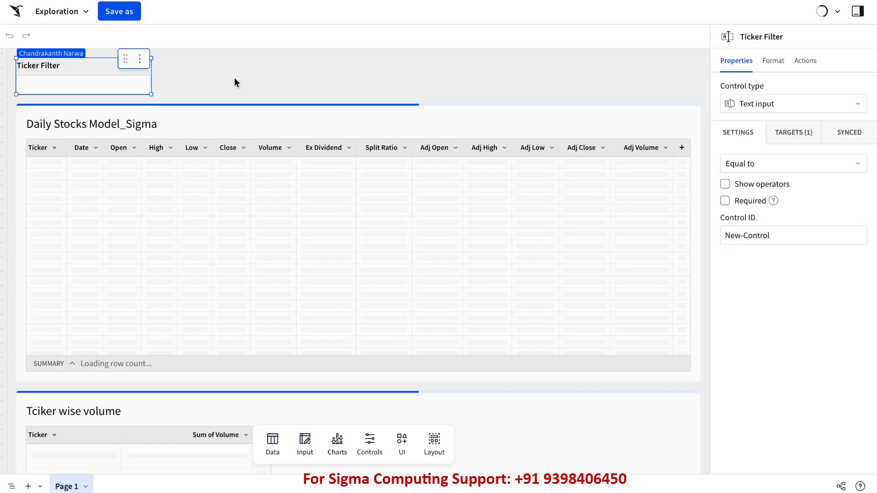
pyautogui.click(795, 136)
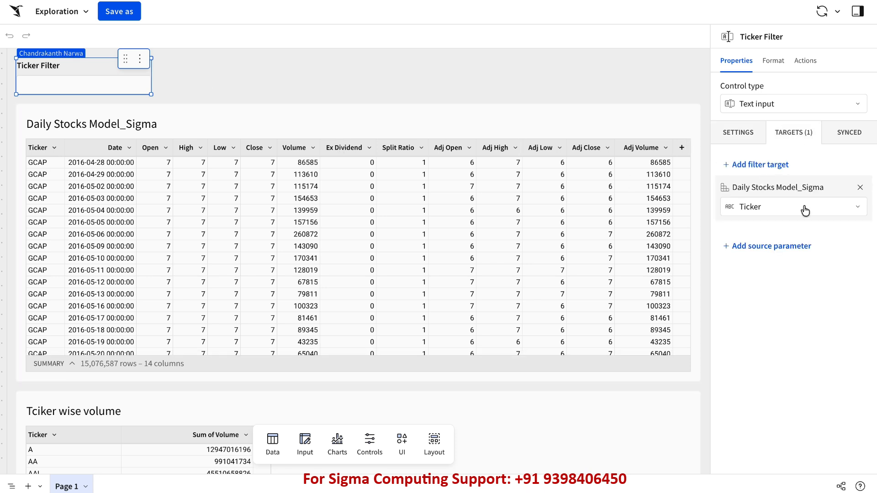
pyautogui.click(860, 187)
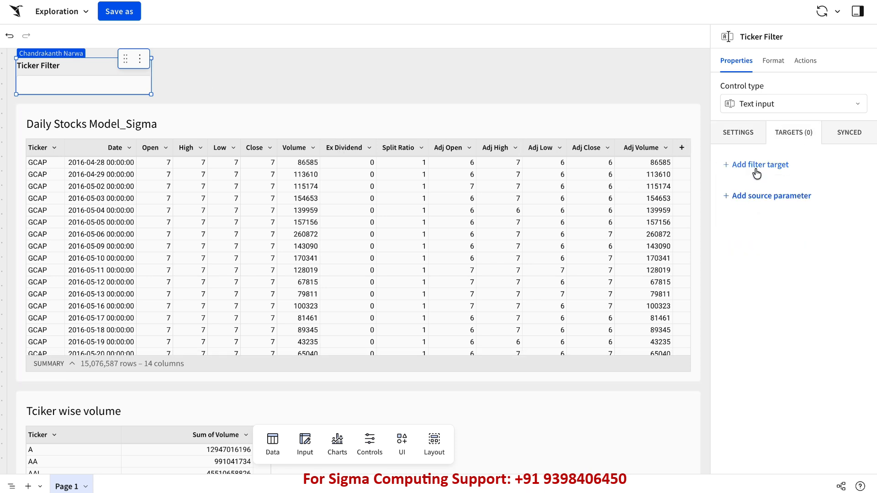
# Step: Test the Ticker Filter control without a target using GCAP, check both tables, and clear the value
pyautogui.click(64, 85)
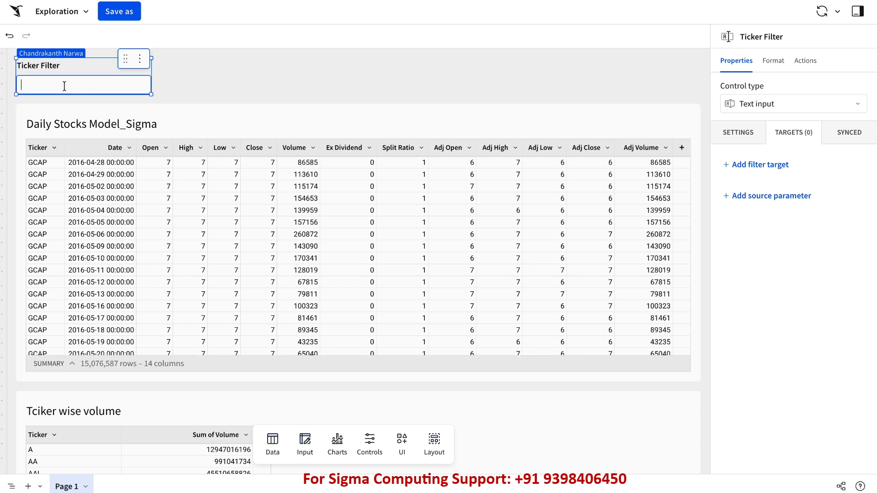
pyautogui.write('GCAP')
pyautogui.press('Return')
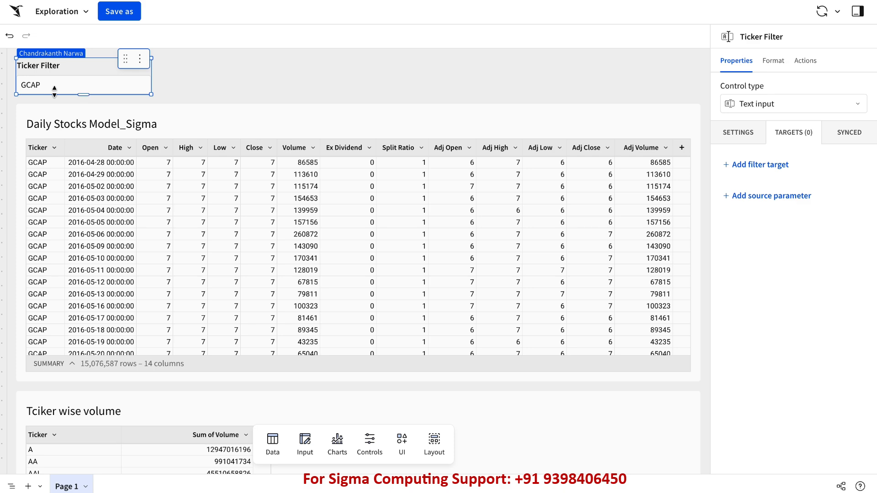
pyautogui.scroll(-5, 572, 400)
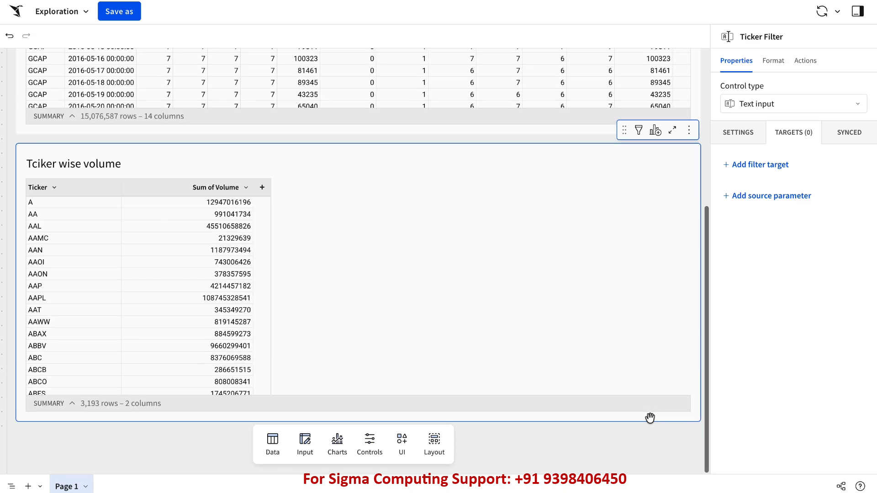
pyautogui.scroll(5, 648, 414)
pyautogui.doubleClick(28, 85)
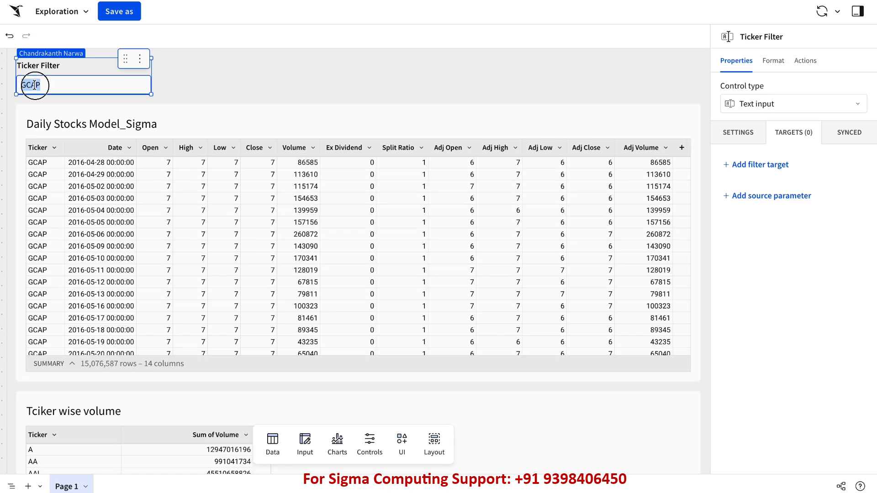
pyautogui.press('BackSpace')
# Step: Add First_Data_Model's New-Control as the Ticker Filter's source parameter and check the matching control ID in the data model
pyautogui.click(758, 201)
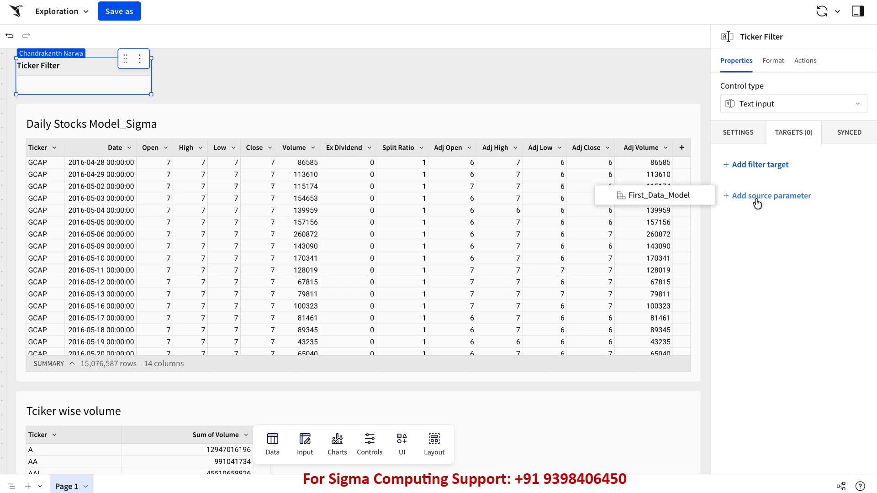
pyautogui.click(669, 197)
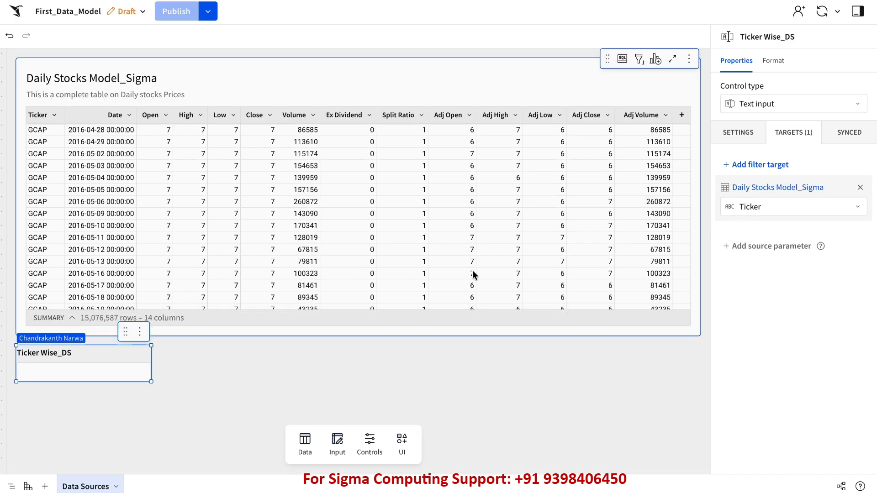
pyautogui.click(744, 140)
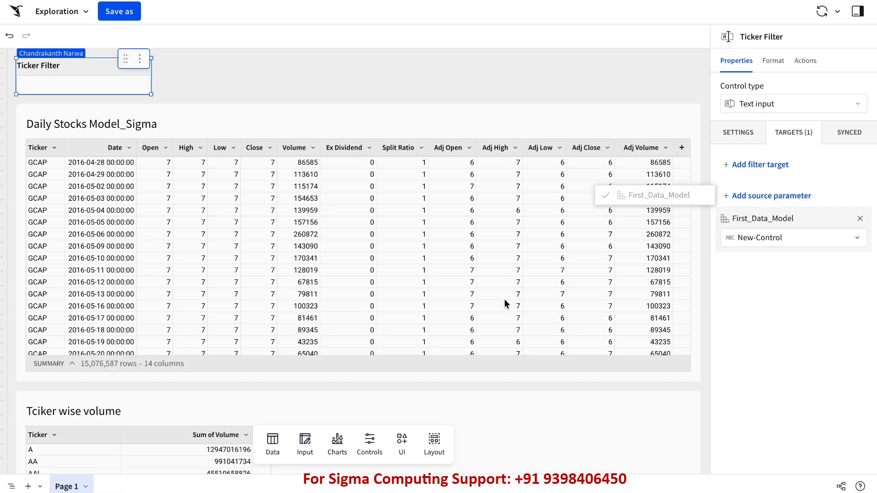
# Step: Filter both workbook tables to GCAP with the Ticker Filter control
pyautogui.click(94, 87)
pyautogui.write('GCAP')
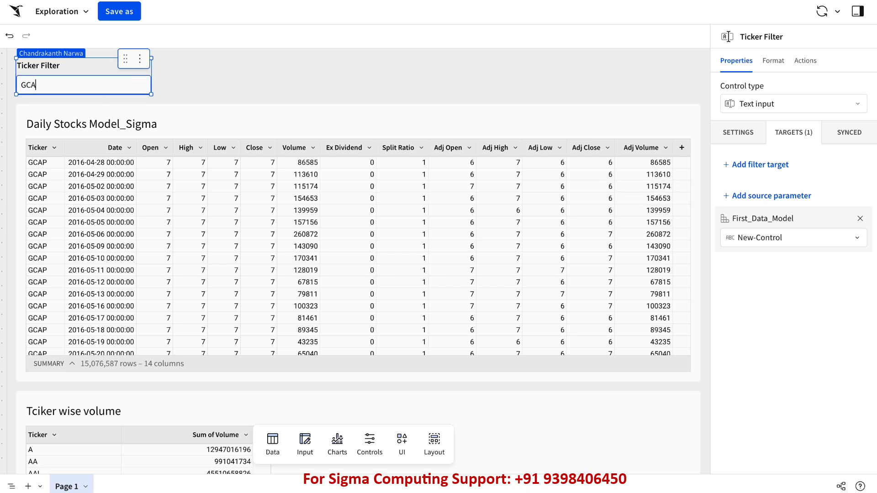
pyautogui.press('Return')
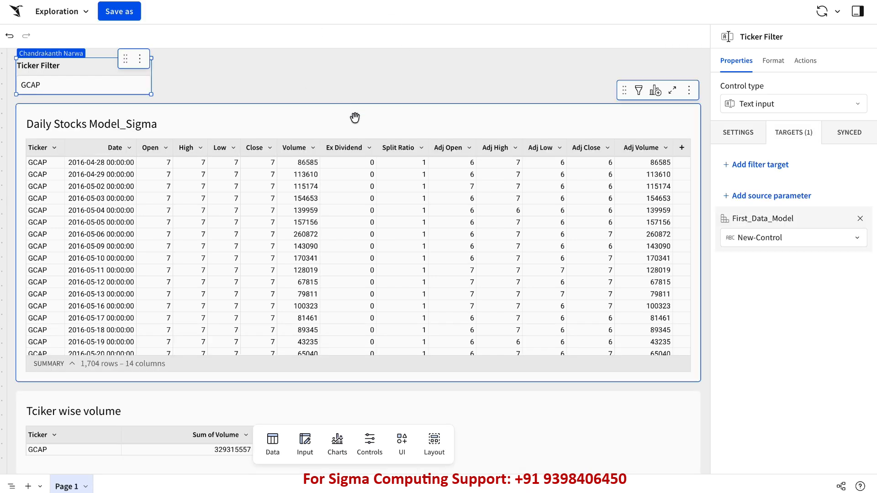
# Step: Examine the data model table's columns and metrics, the filtered workbook tables, and the Ticker Filter control's settings
pyautogui.click(361, 124)
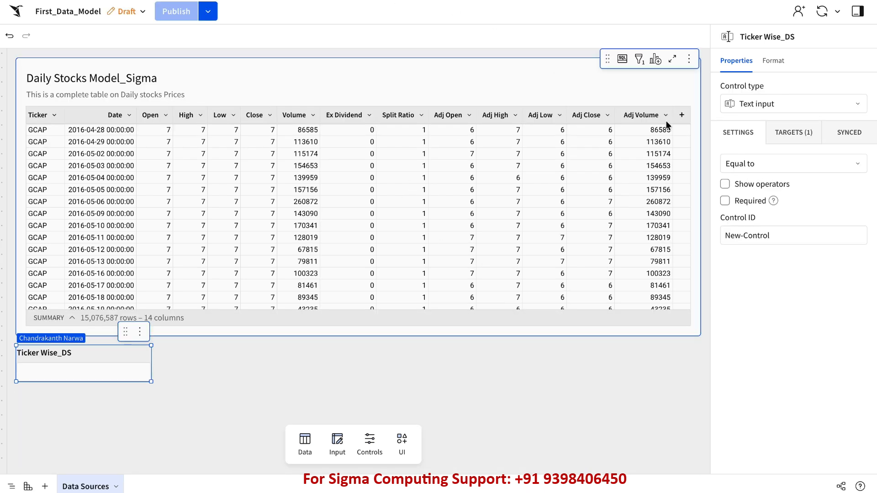
pyautogui.click(527, 81)
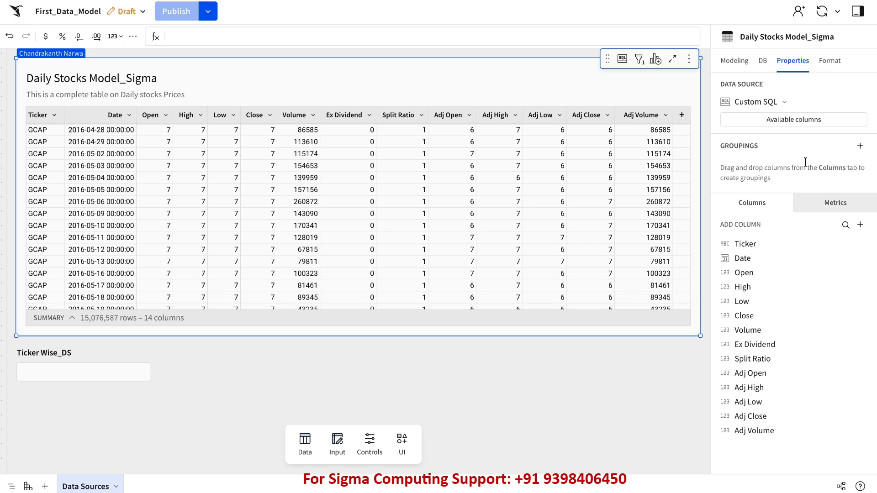
pyautogui.click(843, 207)
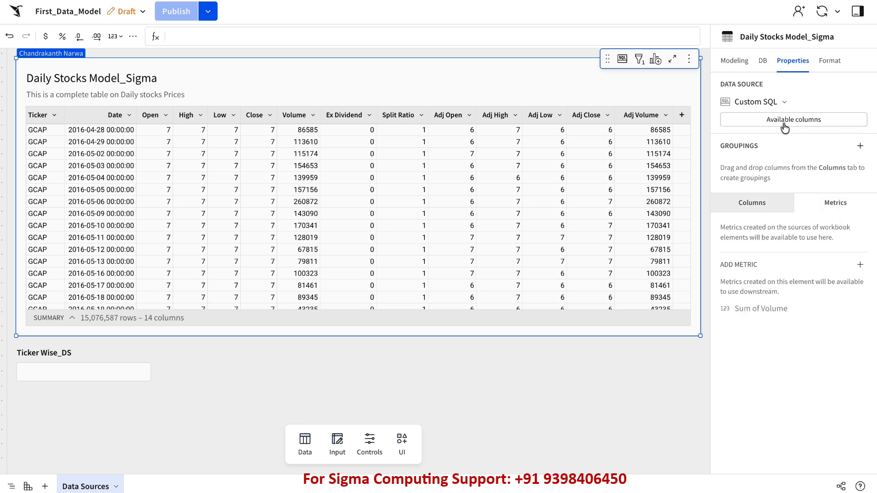
pyautogui.click(734, 61)
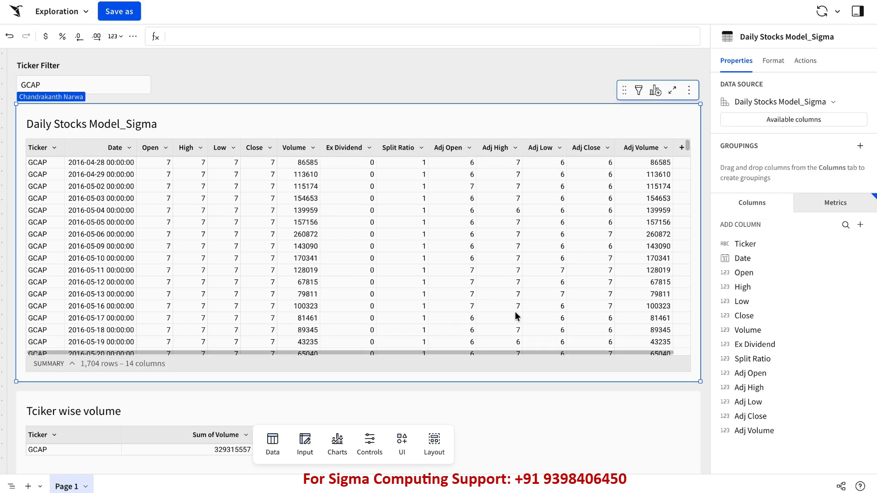
pyautogui.scroll(-4, 616, 414)
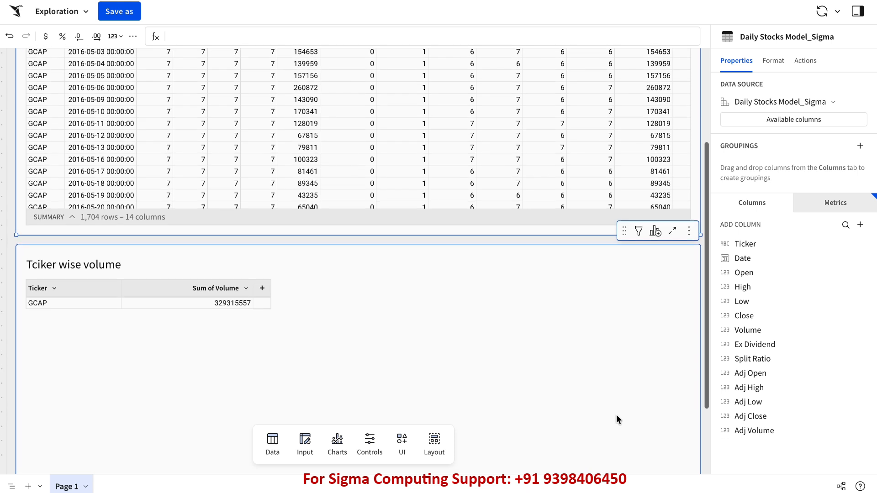
pyautogui.click(333, 291)
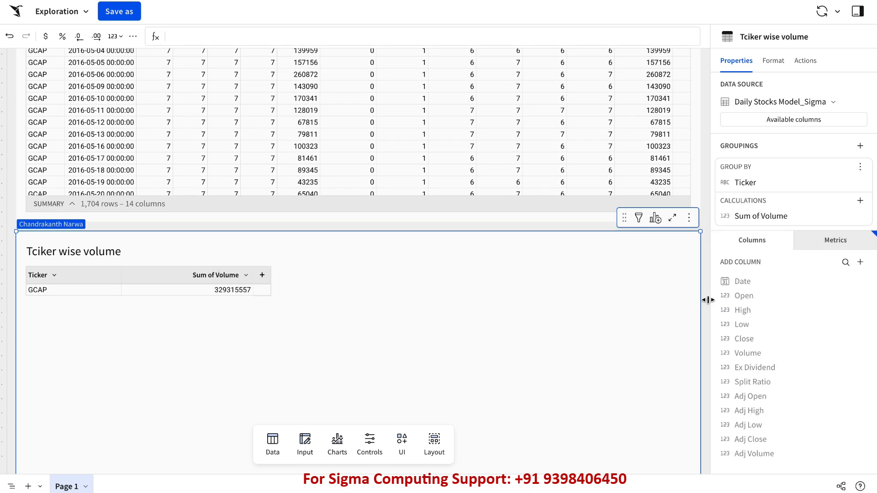
pyautogui.scroll(4, 341, 192)
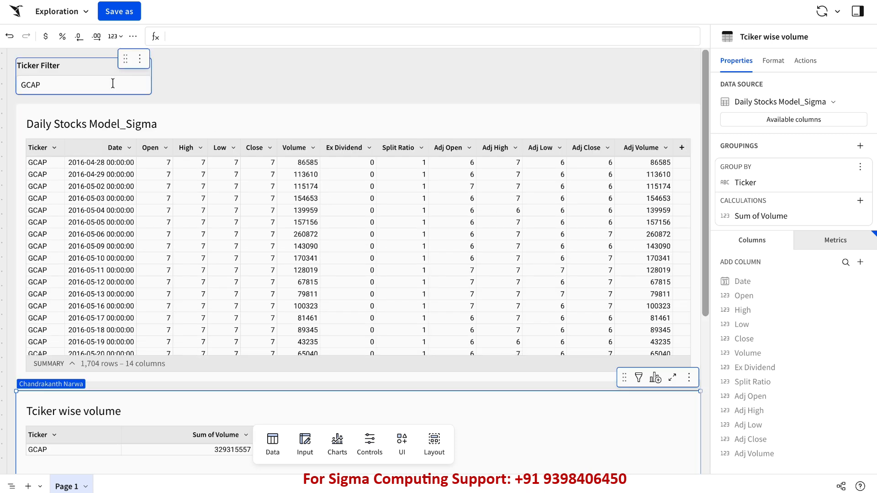
pyautogui.click(80, 70)
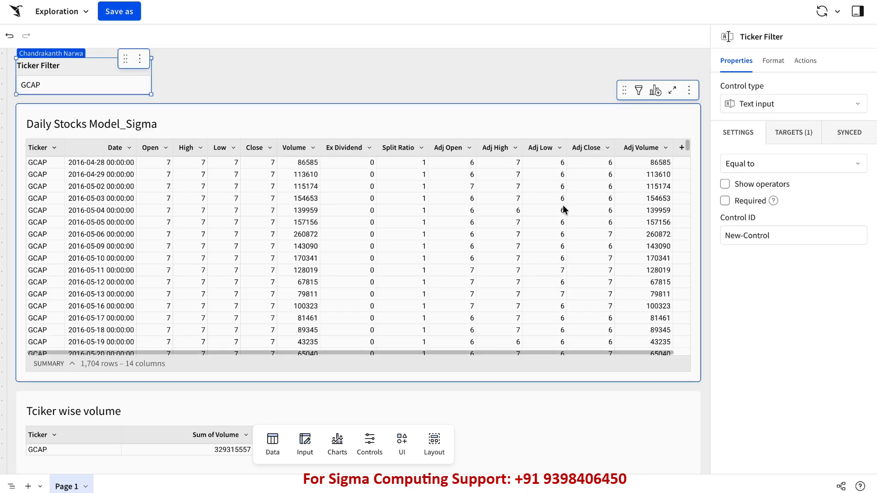